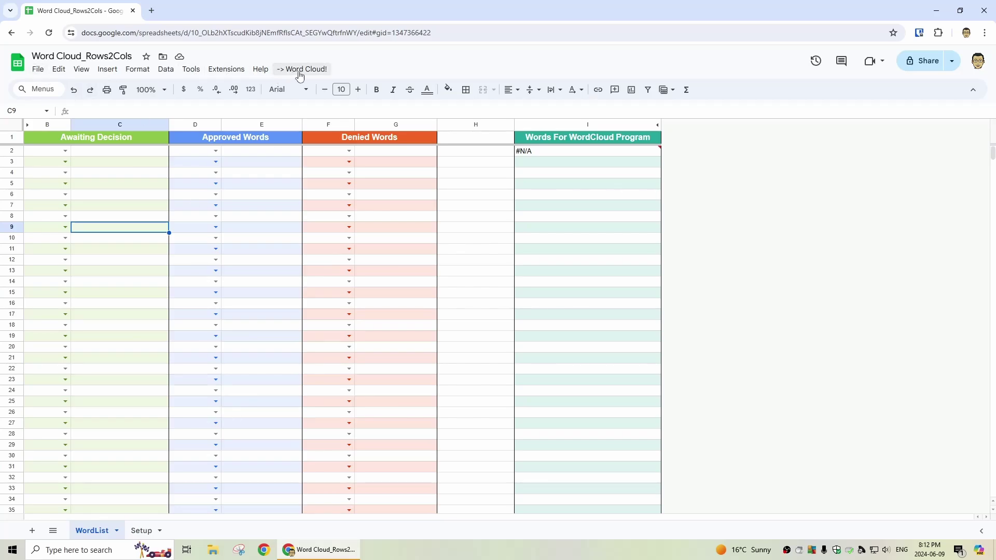
Start making a copy of the Word Cloud_Rows2Cols spreadsheet and browse to My Drive for its destination folder
click(82, 69)
click(39, 69)
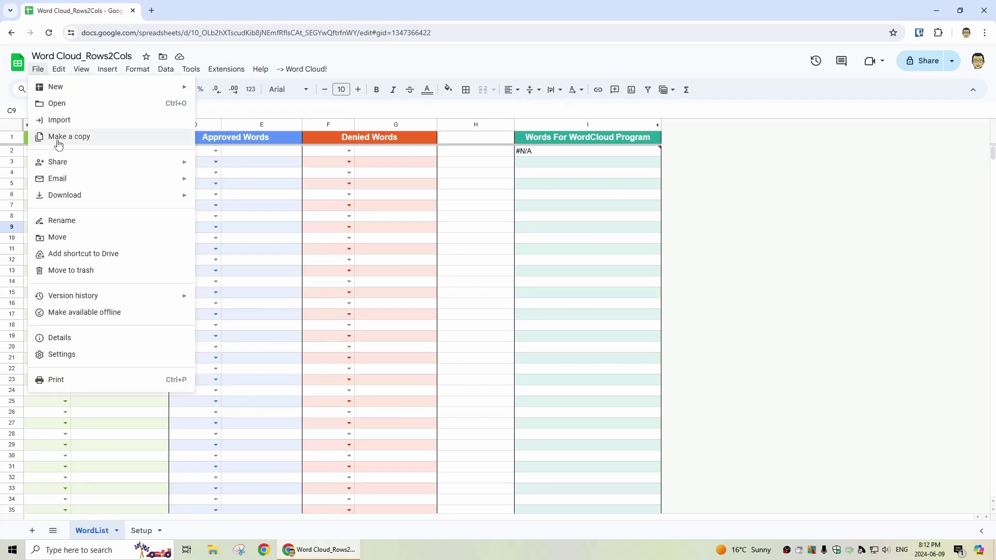
mouse_move(83, 196)
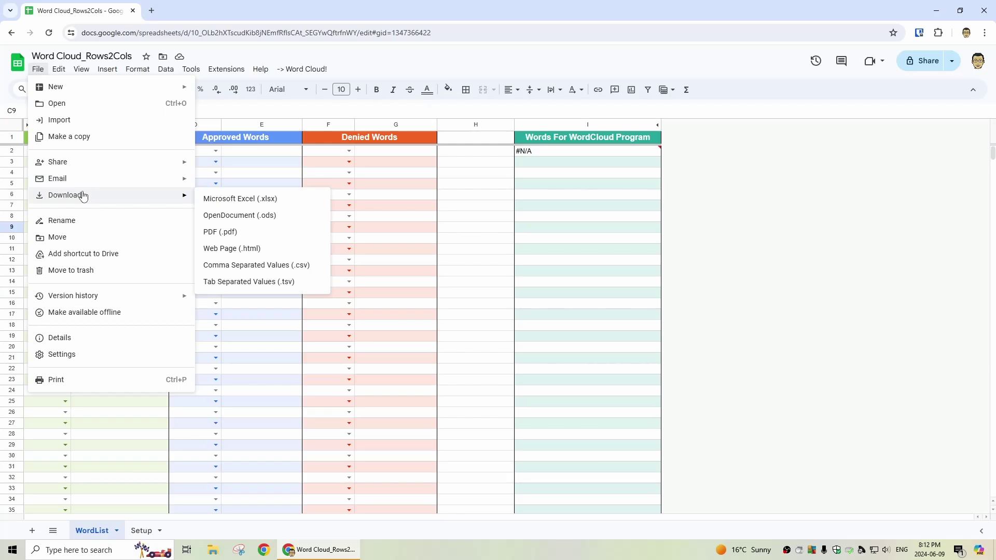
click(77, 136)
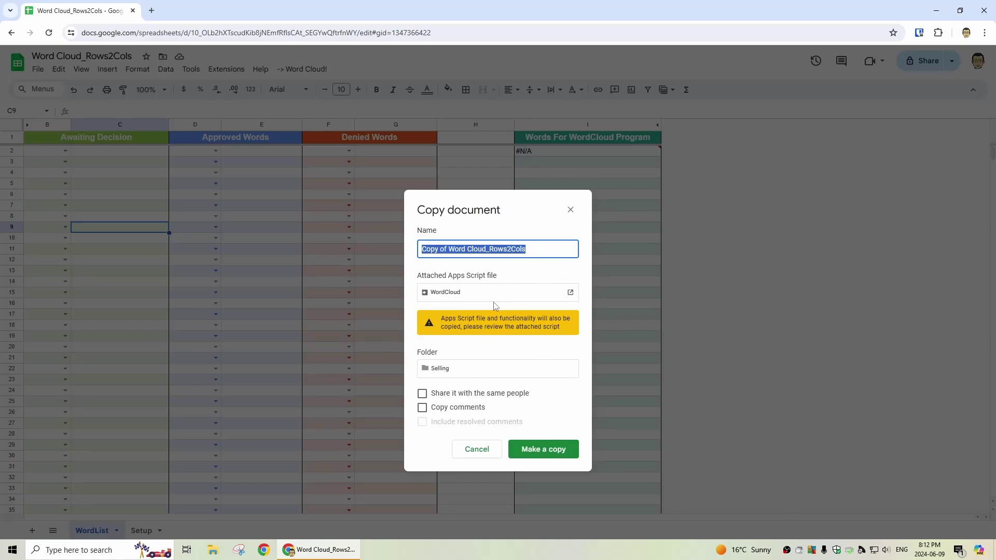
click(461, 369)
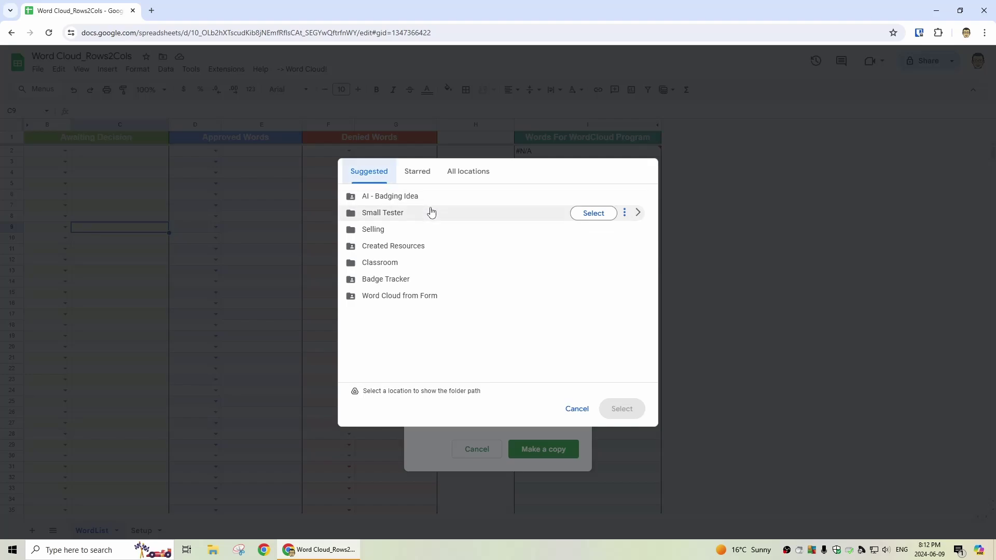
click(461, 175)
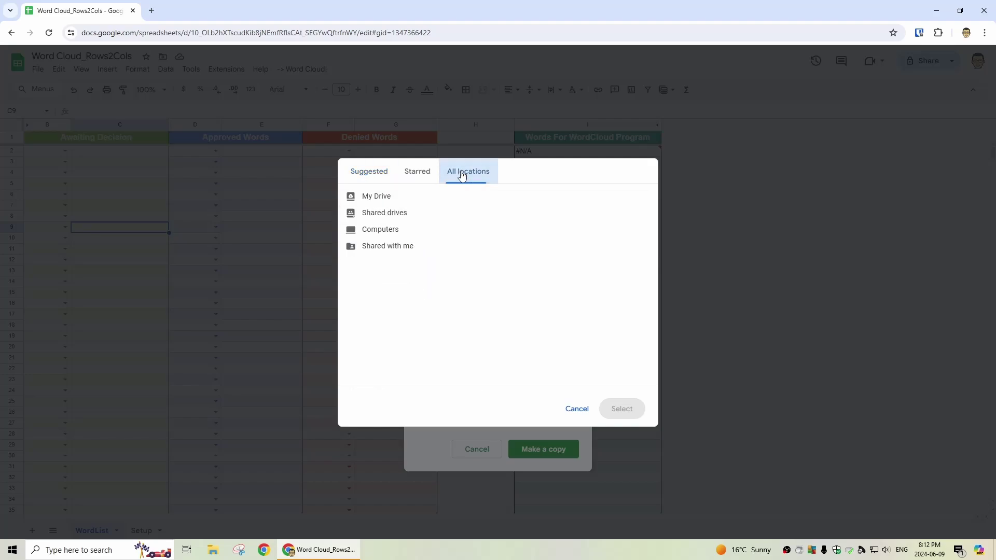
click(379, 201)
double_click(379, 201)
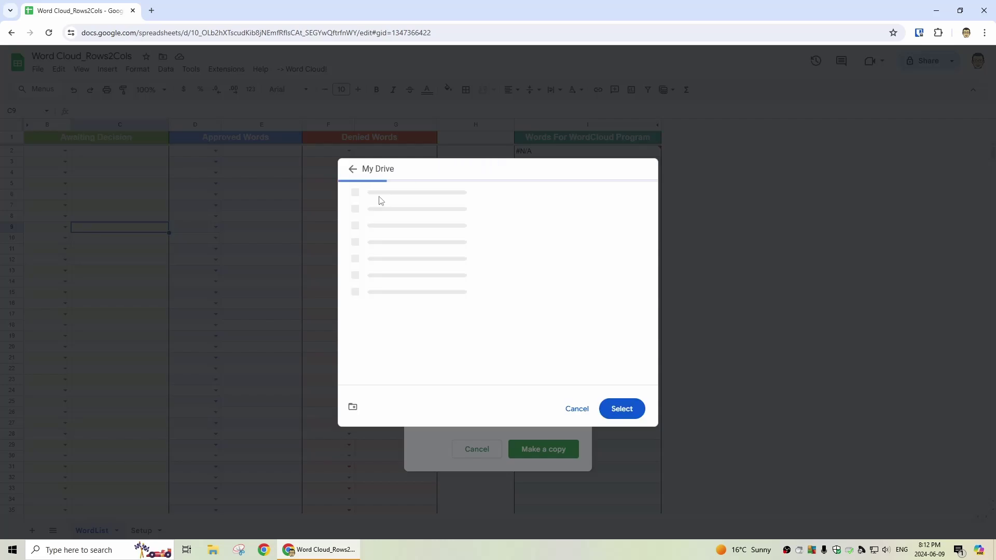
Create a new folder named "Erase me" in My Drive, select it as the destination and make the copy
click(349, 406)
text(Erass)
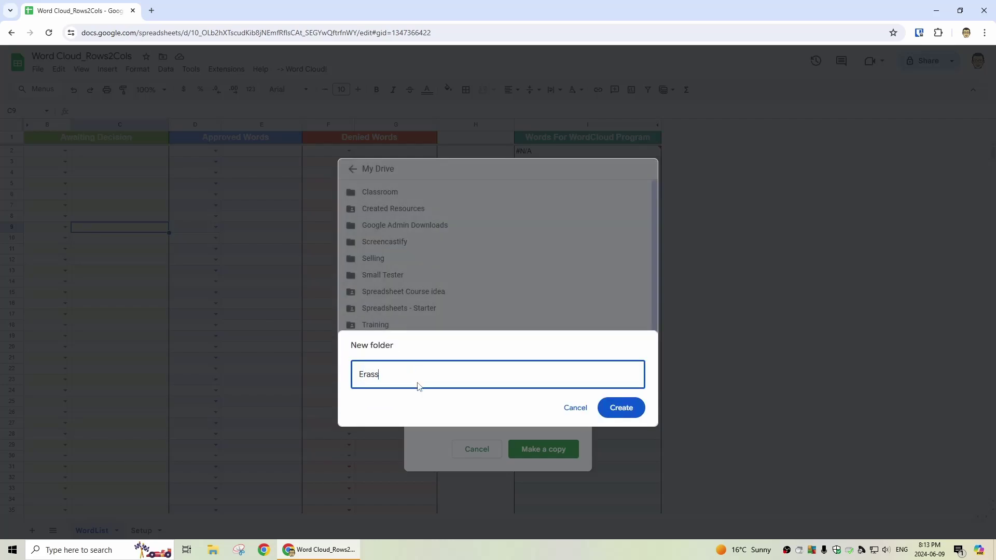
text( me)
key(Return)
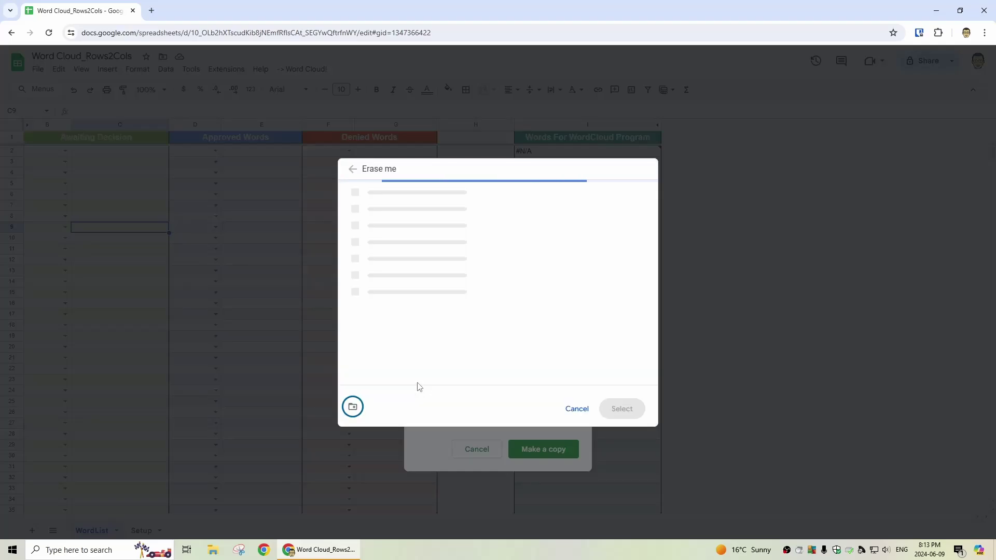
click(621, 409)
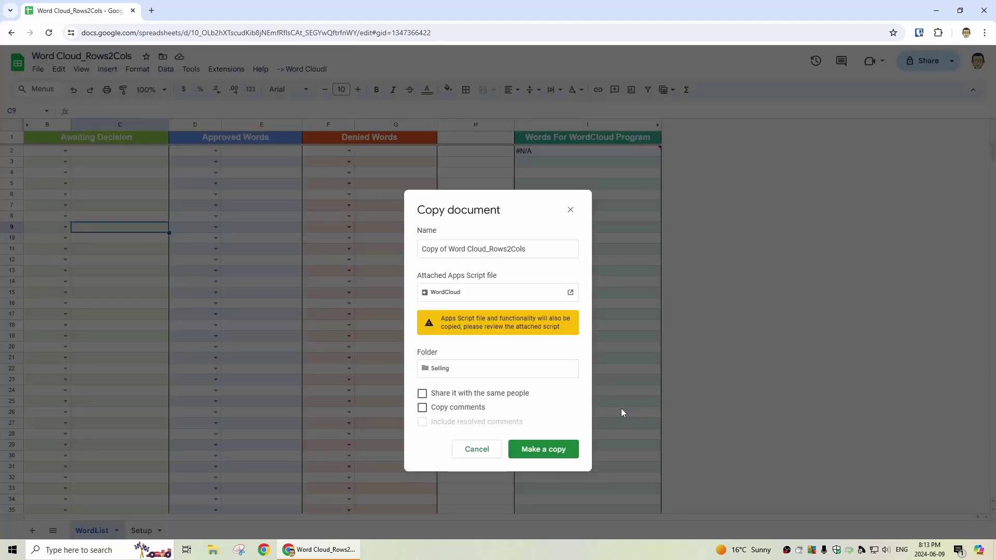
click(539, 448)
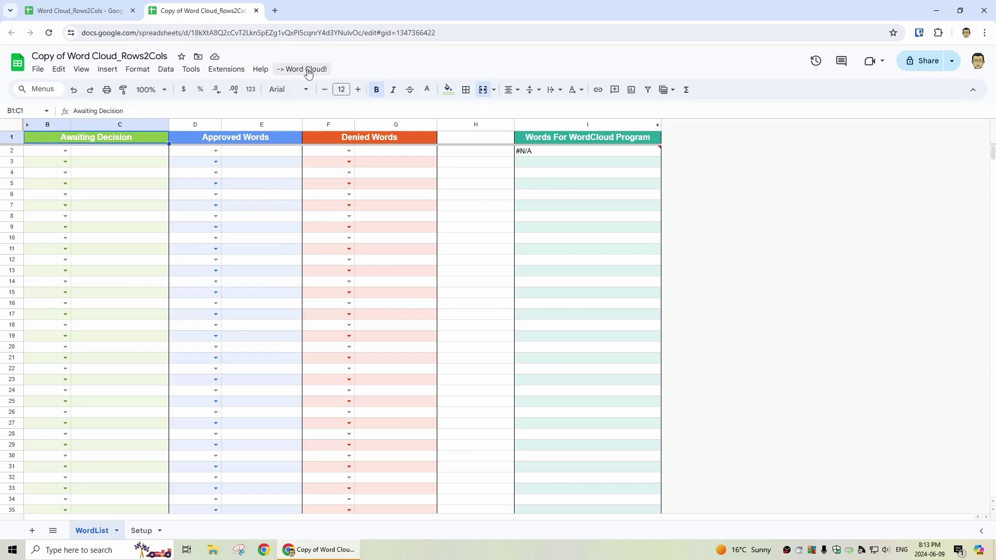
On the Setup sheet, enter the form title "Summer Quotes" and the question text "Please enter a summer phrase here:"
click(149, 533)
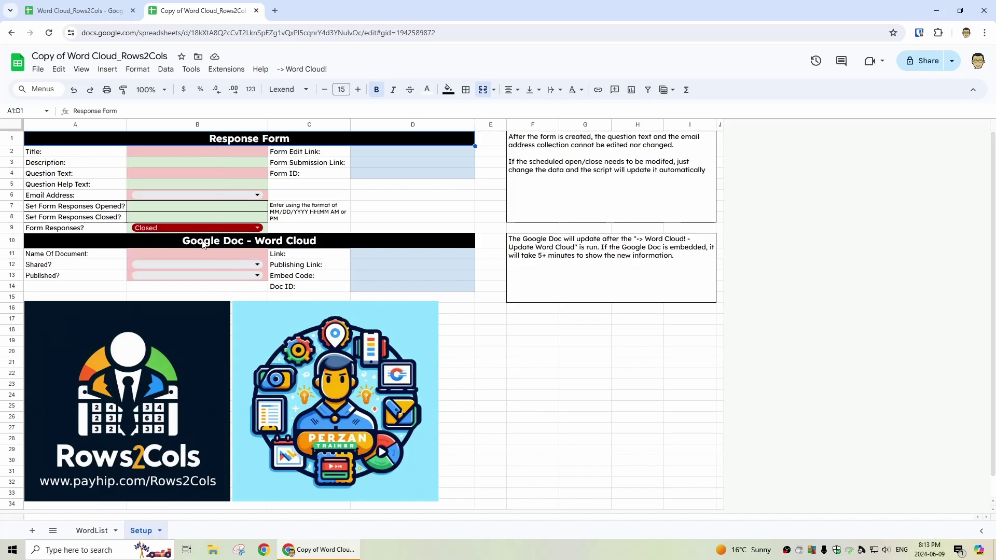
click(162, 149)
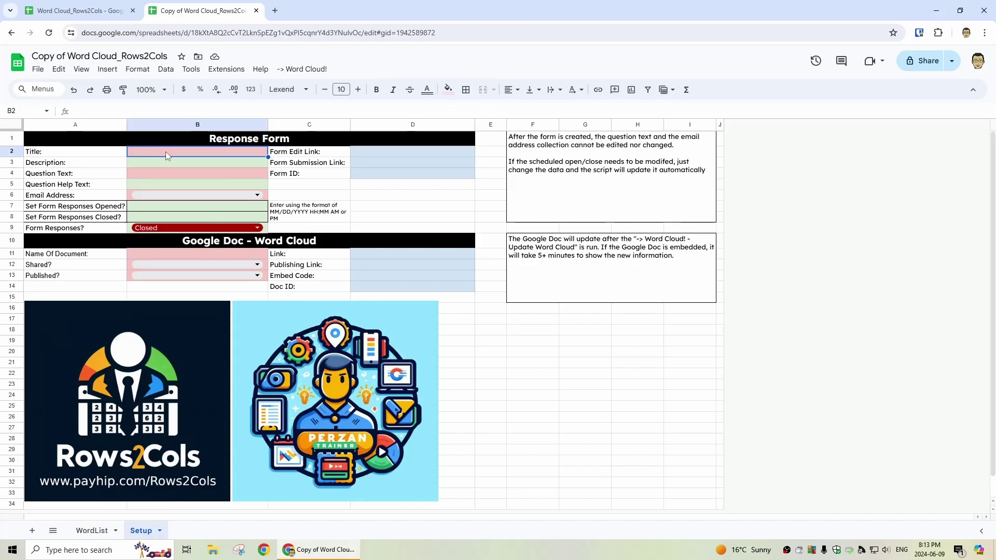
text(Summer Qu)
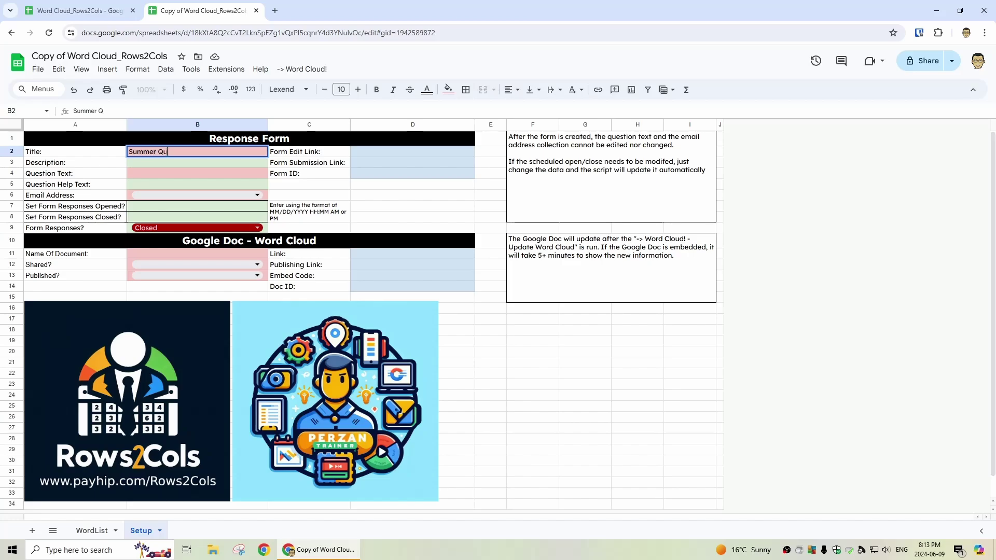
text(otes)
click(189, 161)
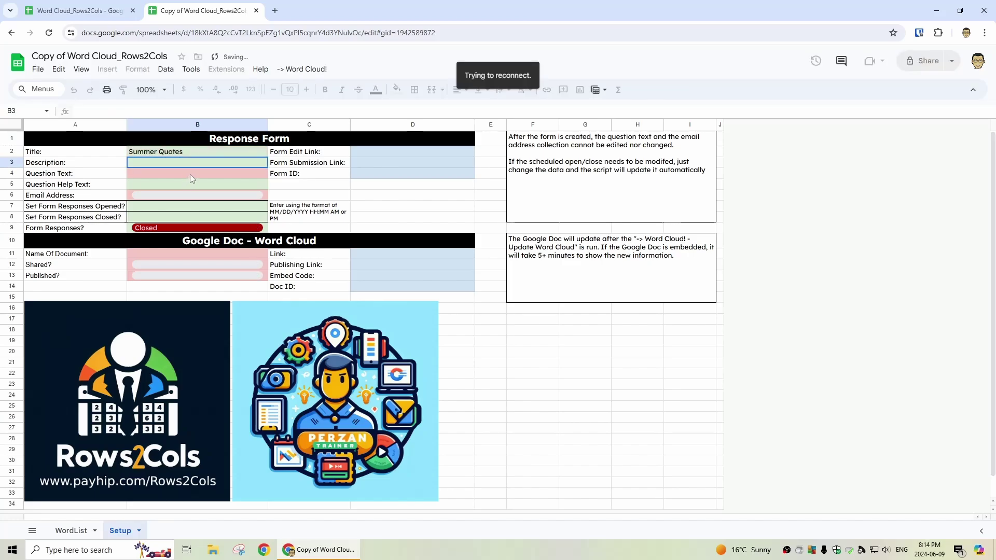
click(187, 175)
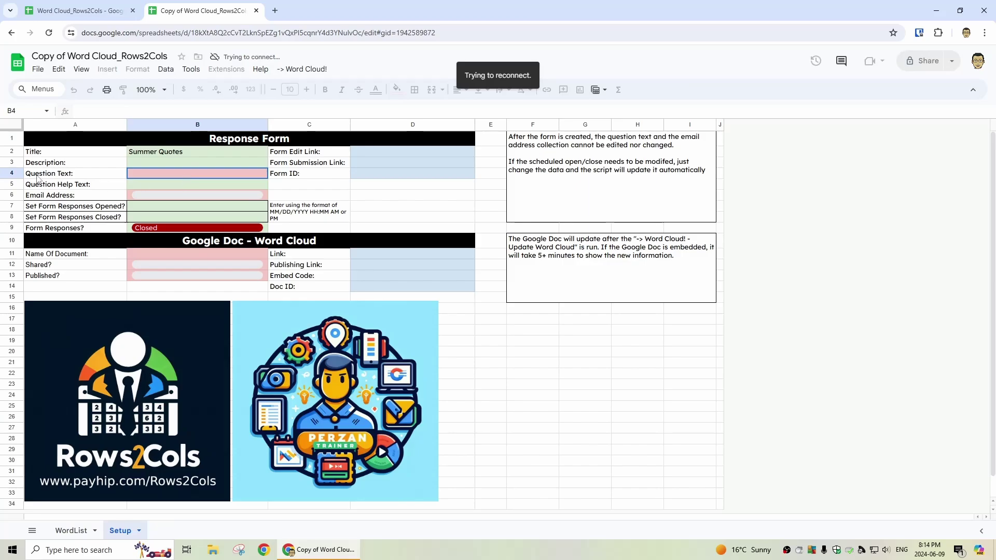
key(ctrl+v)
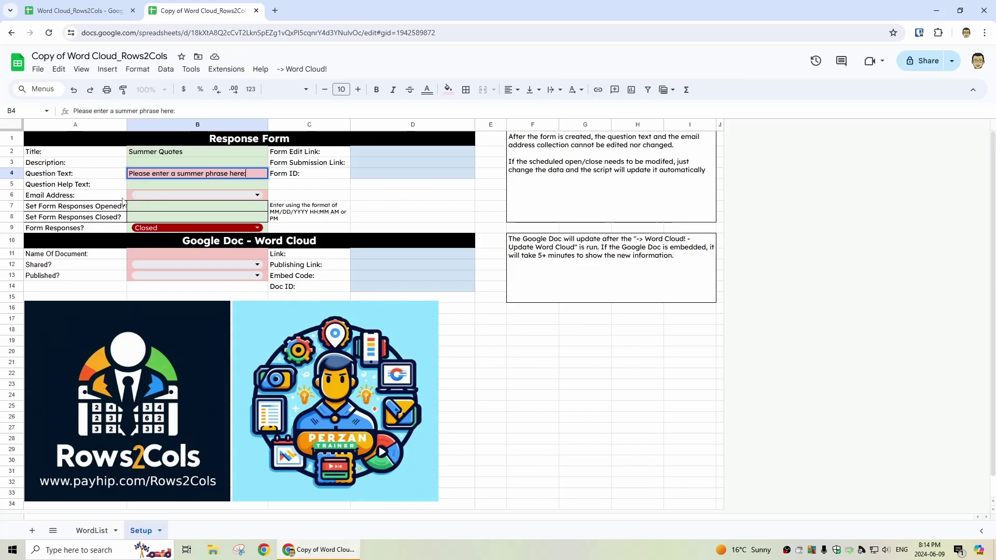
Set the response form's Email Address option to Not Collected and its Form Responses status to Open
click(165, 203)
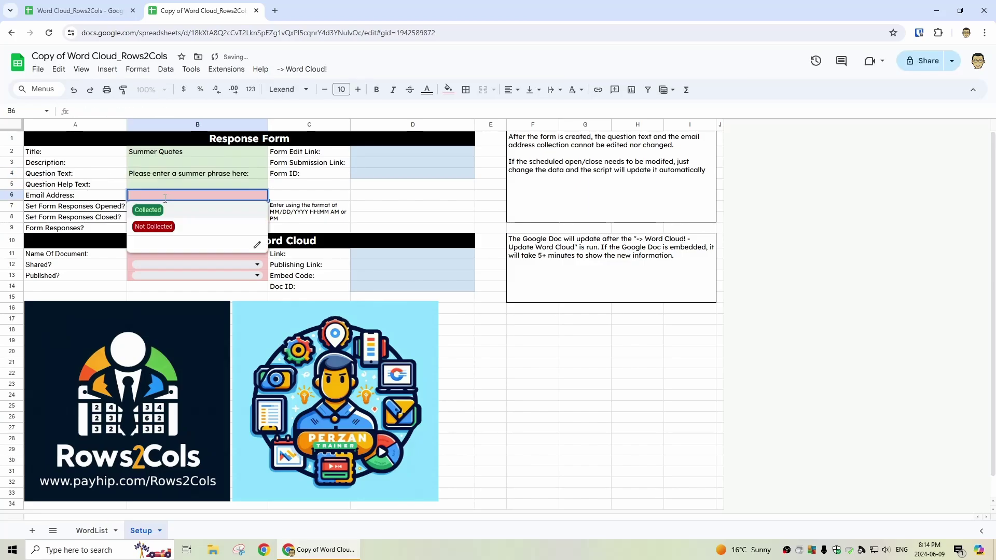
click(160, 226)
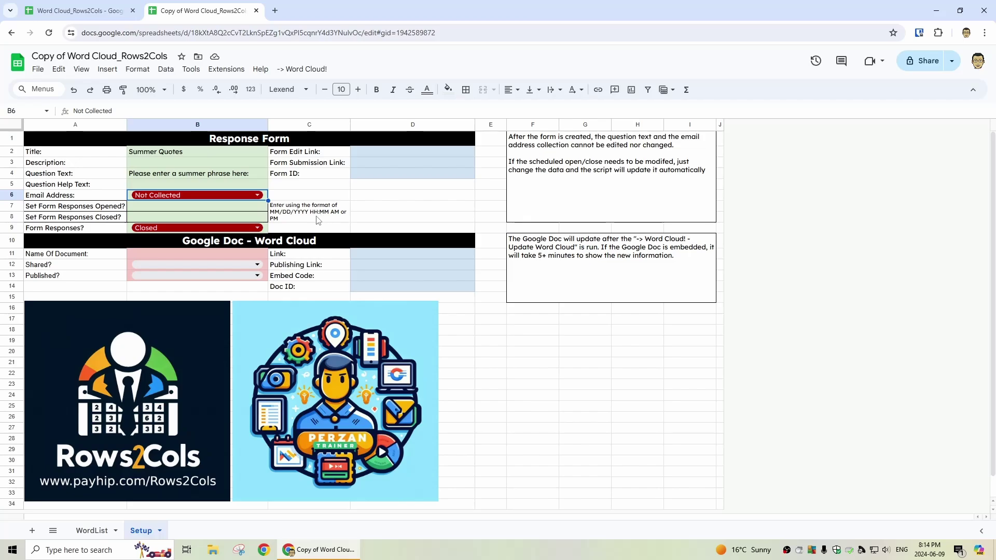
click(178, 228)
click(178, 246)
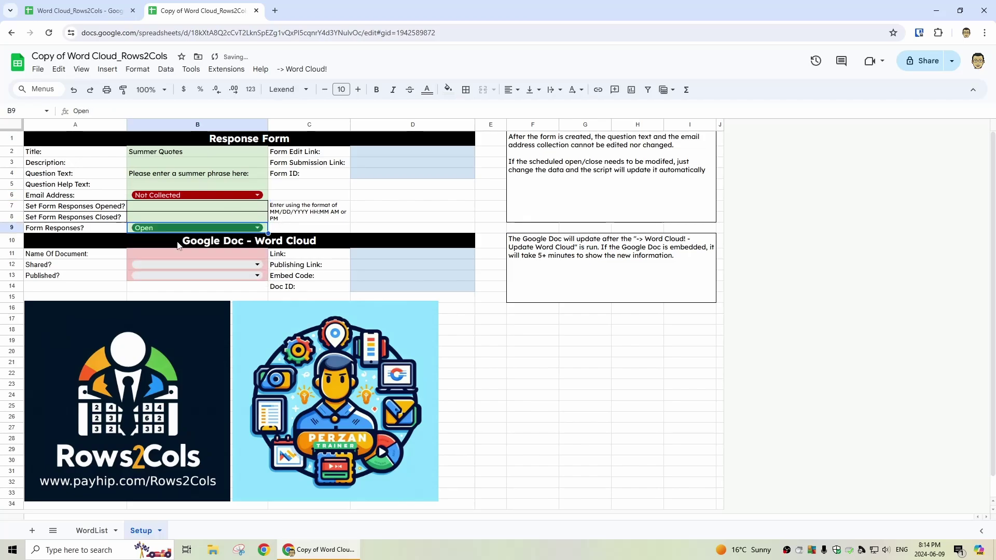
Name the Google Doc "Summer Word Cloud", share it with "Anyone with the link in the Domain" and set Published to "Yes, to the domain"
click(173, 255)
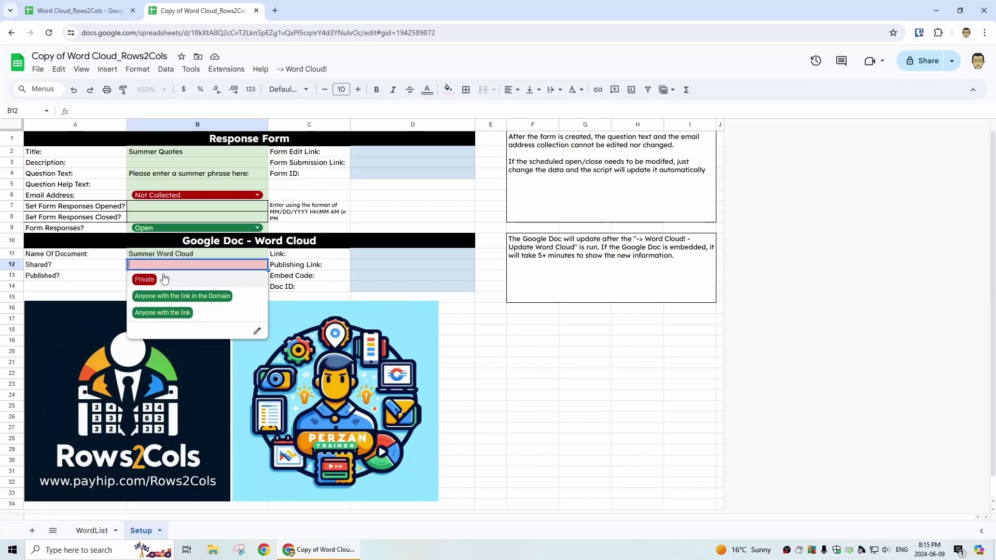
click(200, 297)
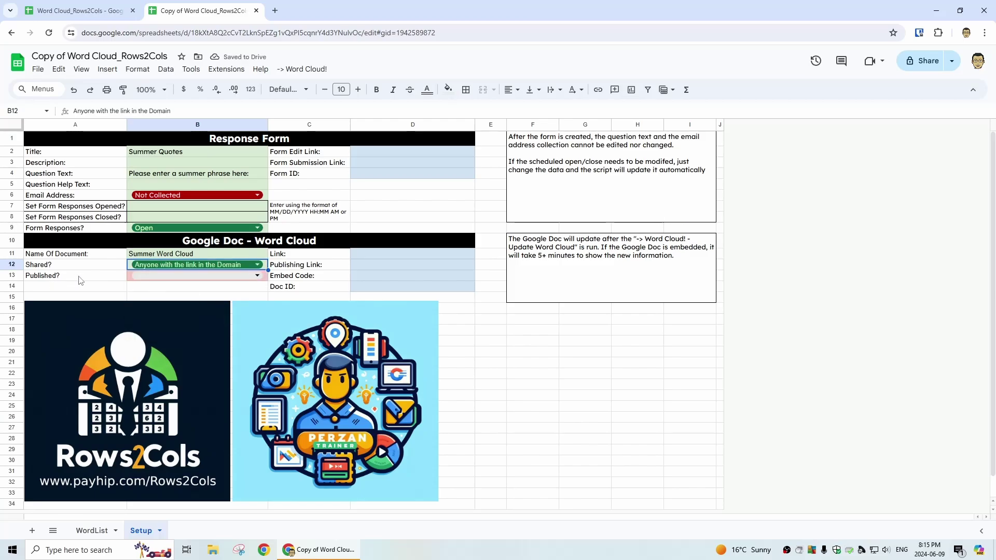
click(161, 278)
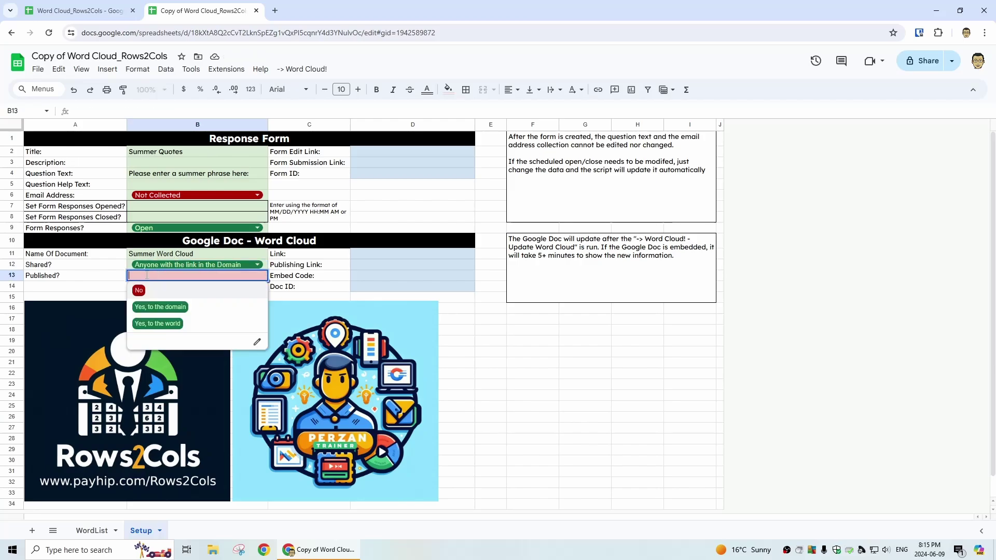
click(171, 307)
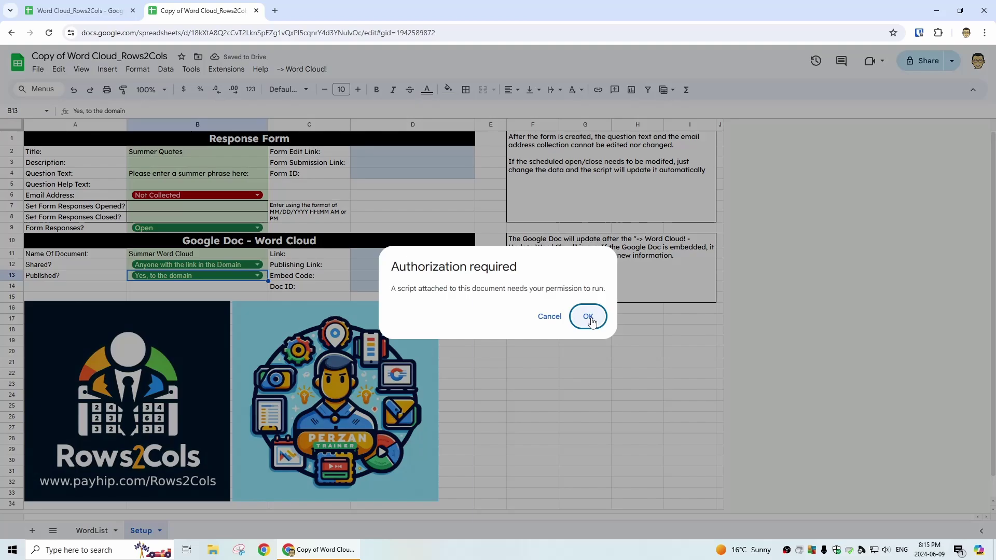
Authorize the attached script and run the Word Cloud setup, previewing the generated form submission and document links
click(588, 314)
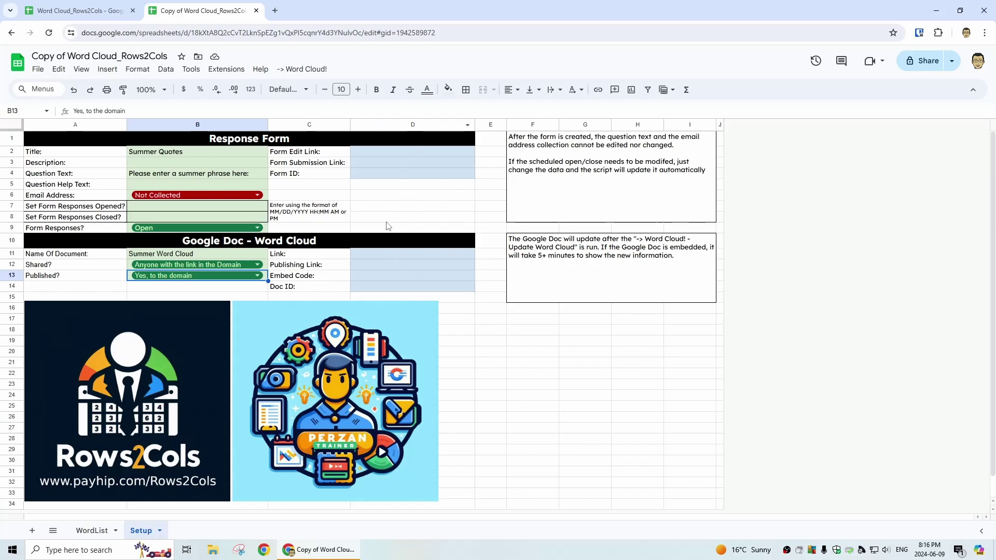
click(301, 70)
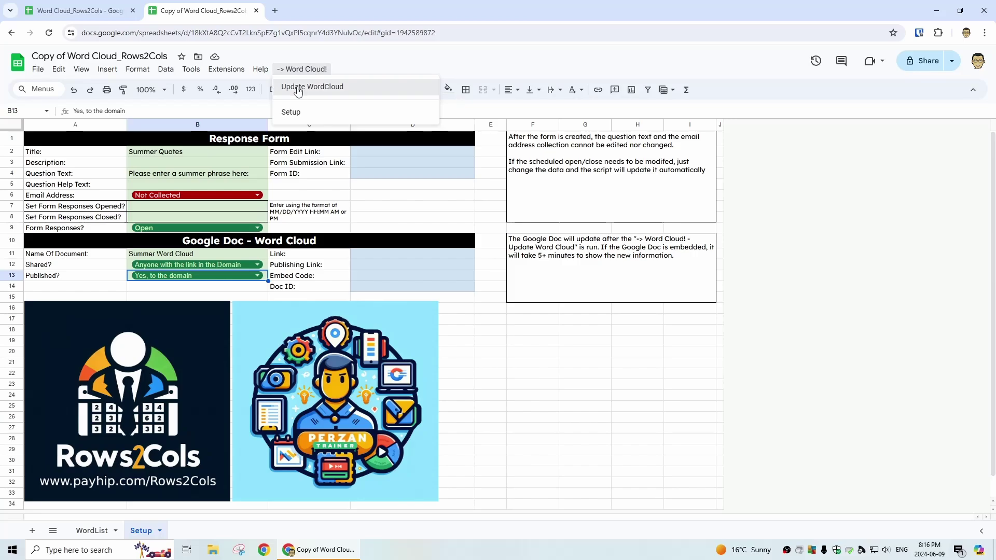
click(299, 89)
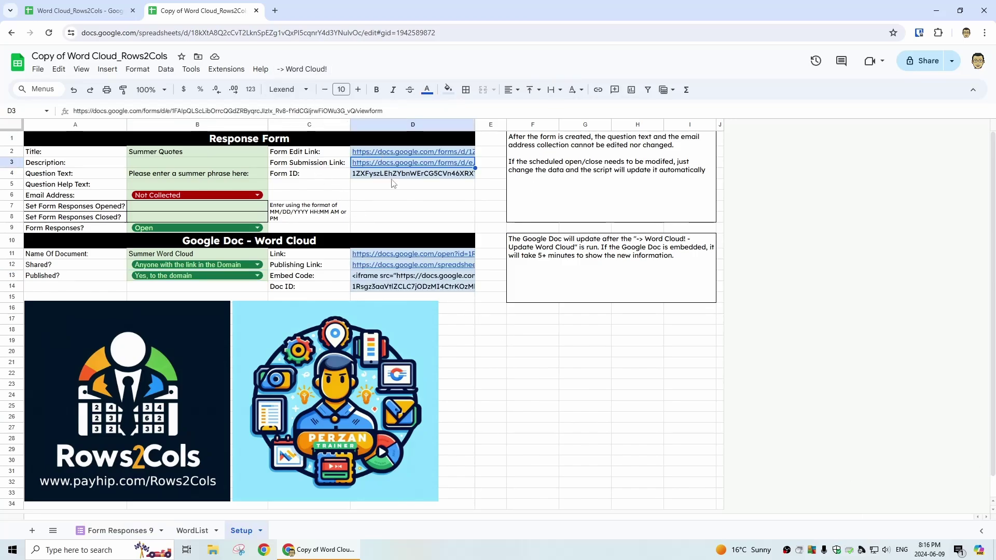
click(370, 162)
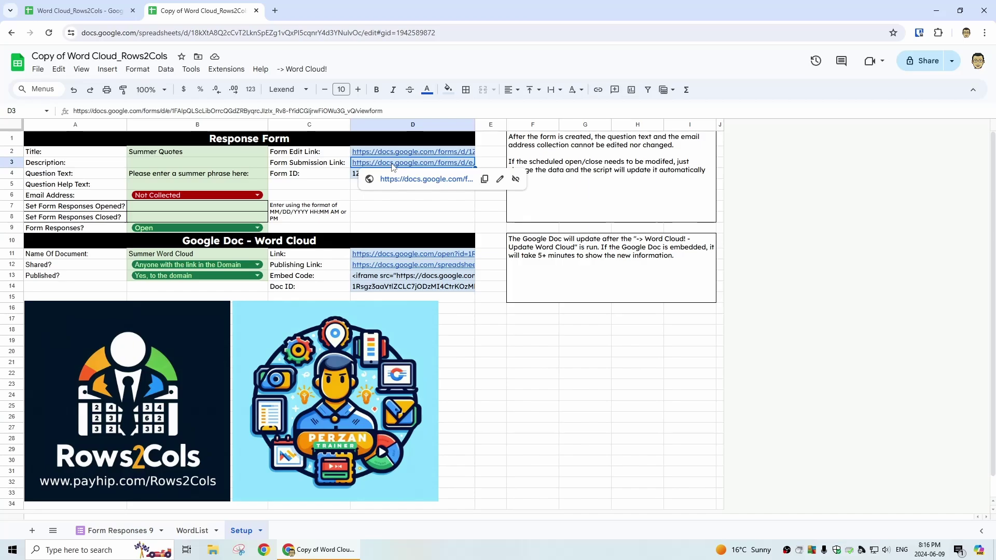
mouse_move(387, 258)
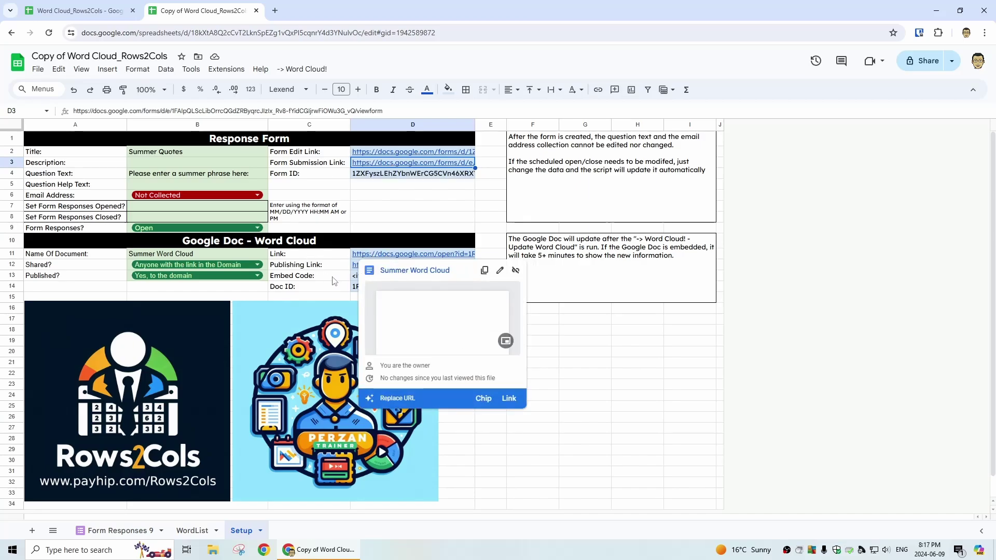
Hide the Form Responses 9 sheet
click(147, 530)
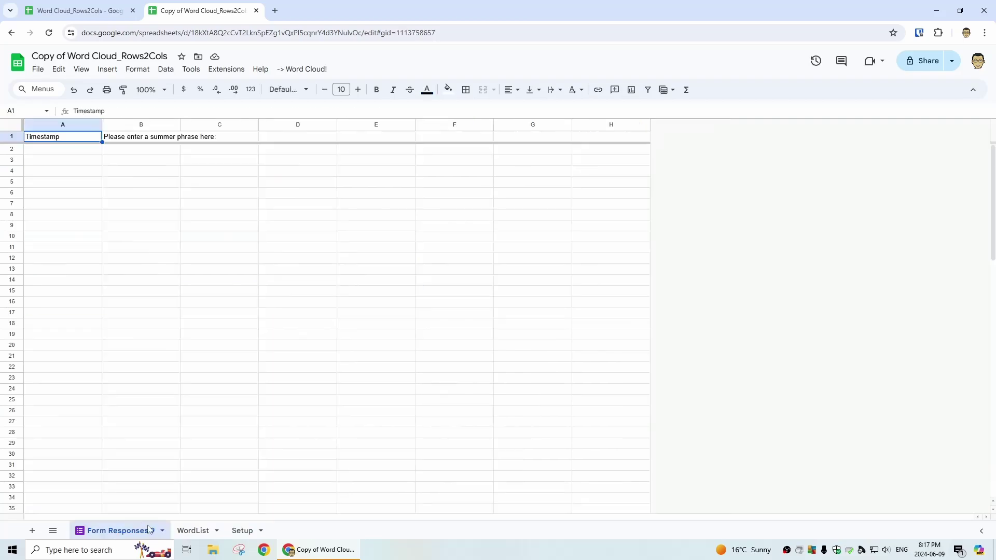
click(161, 531)
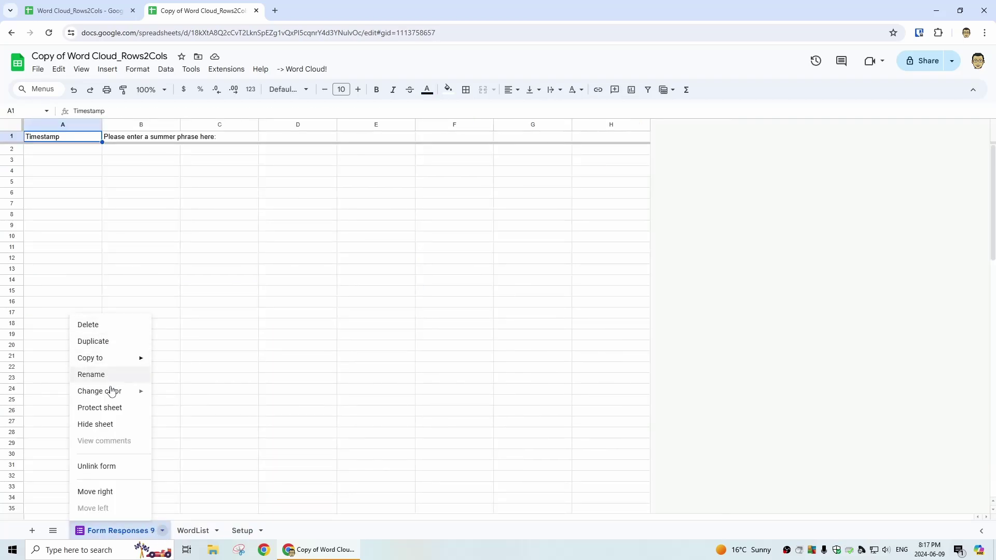
click(115, 425)
Open the Summer Word Cloud document from its link on the Setup sheet
click(146, 532)
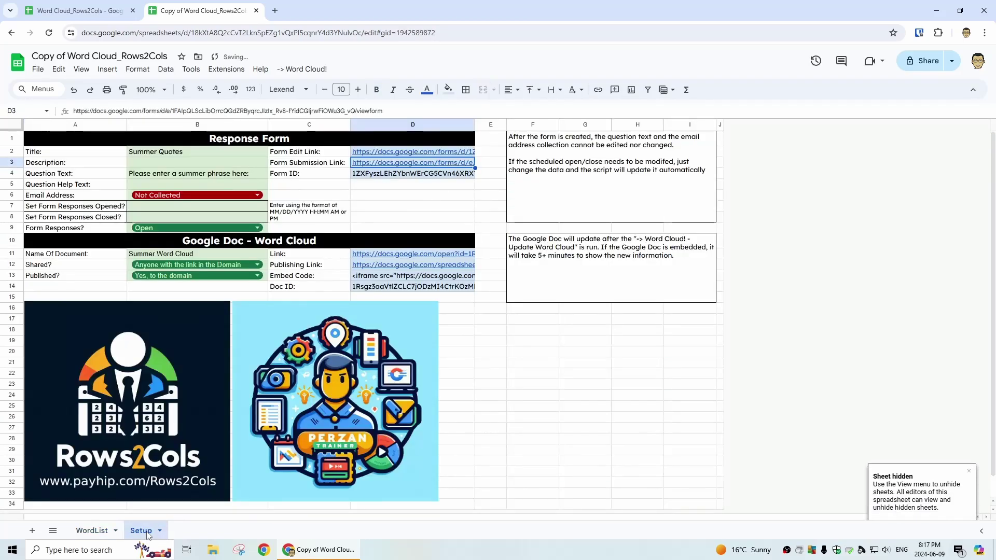
click(393, 255)
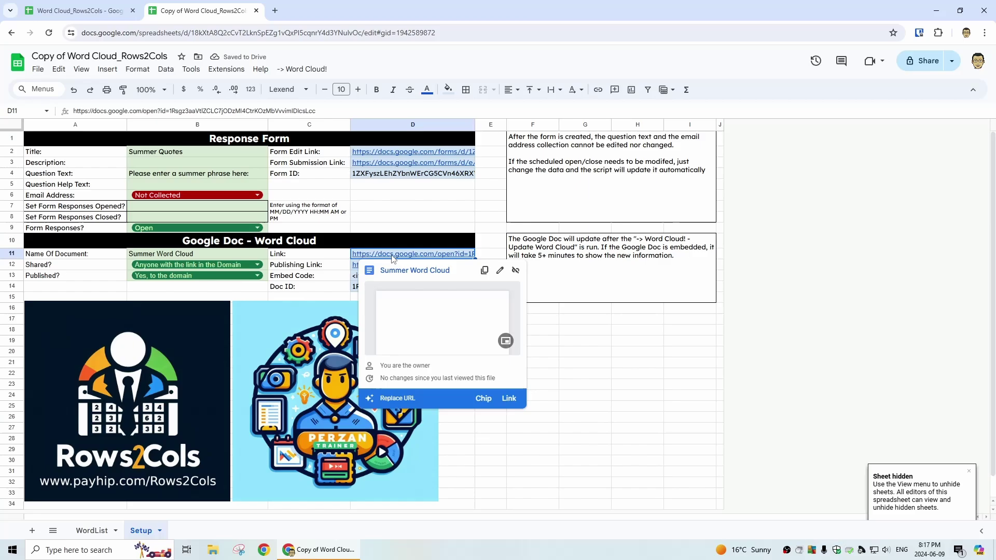
click(418, 277)
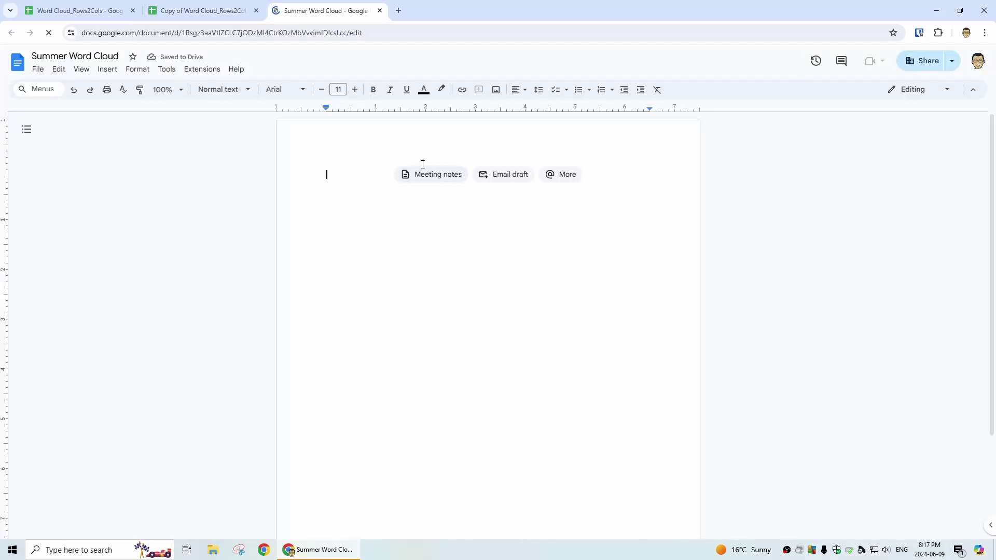
Add the header text "This is our summer word cloud." to the Summer Word Cloud document
double_click(345, 147)
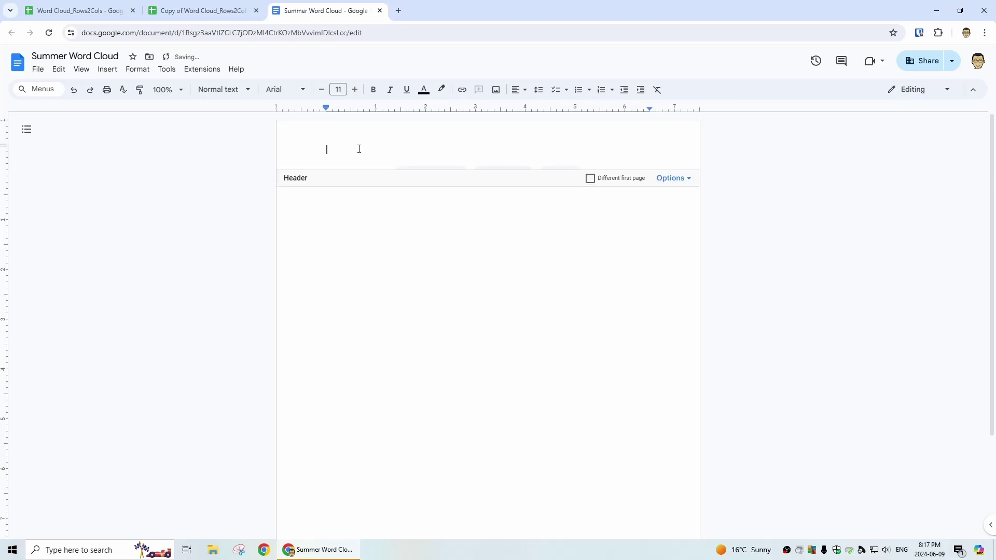
text(This is our summer word cloud.)
click(436, 207)
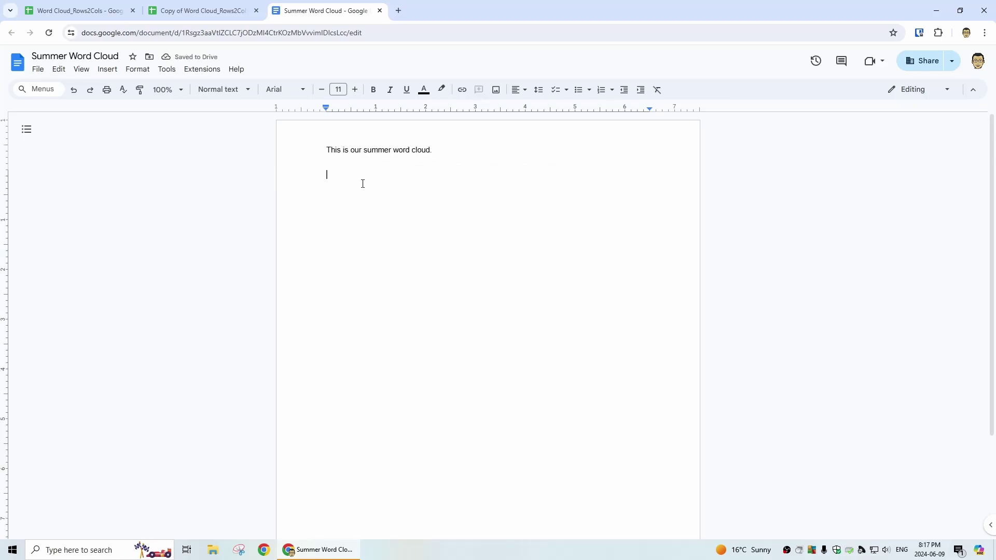
Close the original Word Cloud spreadsheet and open the Summer Quotes form from the Form Submission Link on the Setup sheet
click(173, 13)
click(133, 10)
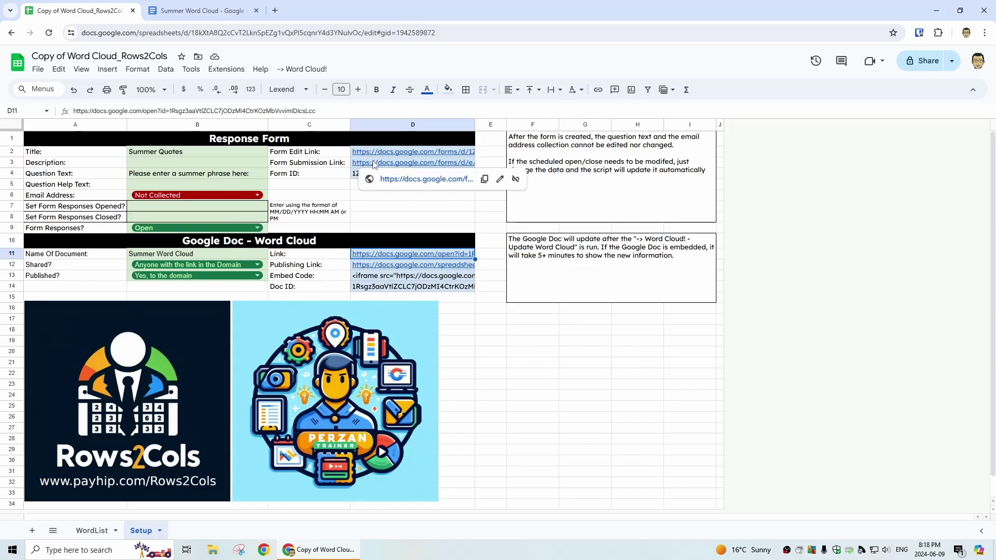
click(401, 165)
click(398, 179)
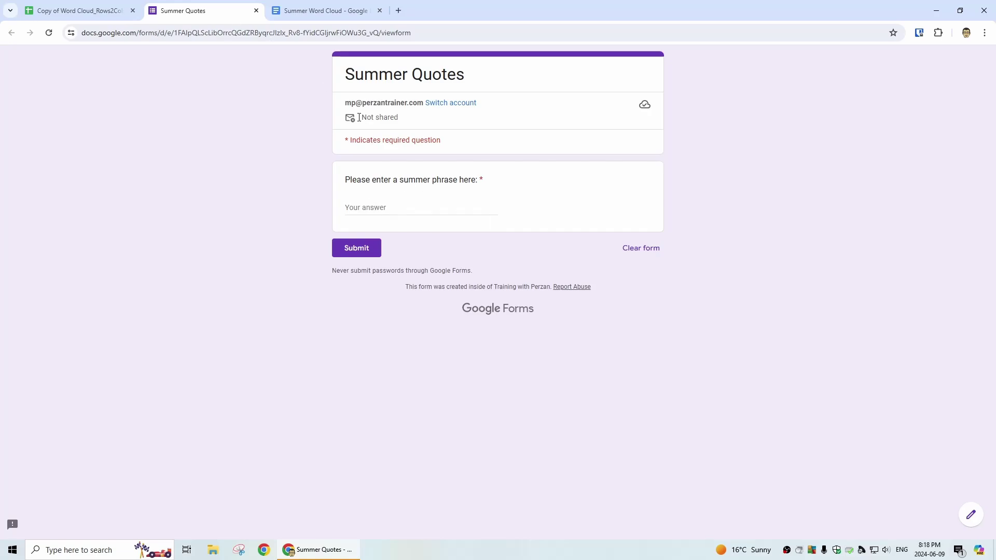
Submit the phrase "This is a really long sentence that I am using...but I do not want to see the word bad."
click(394, 206)
text(This is a really long sentence that I am using... but I do not want to see the word last)
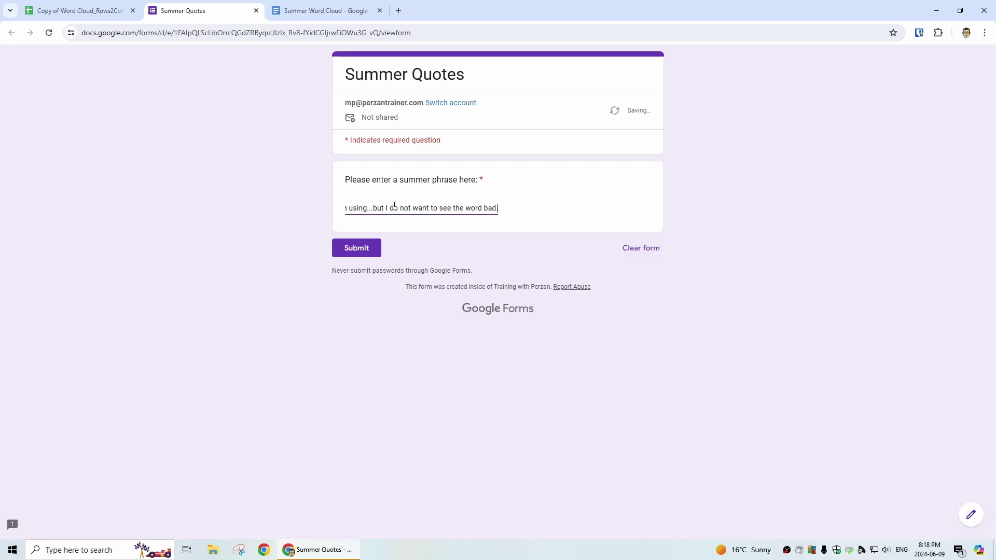
click(363, 249)
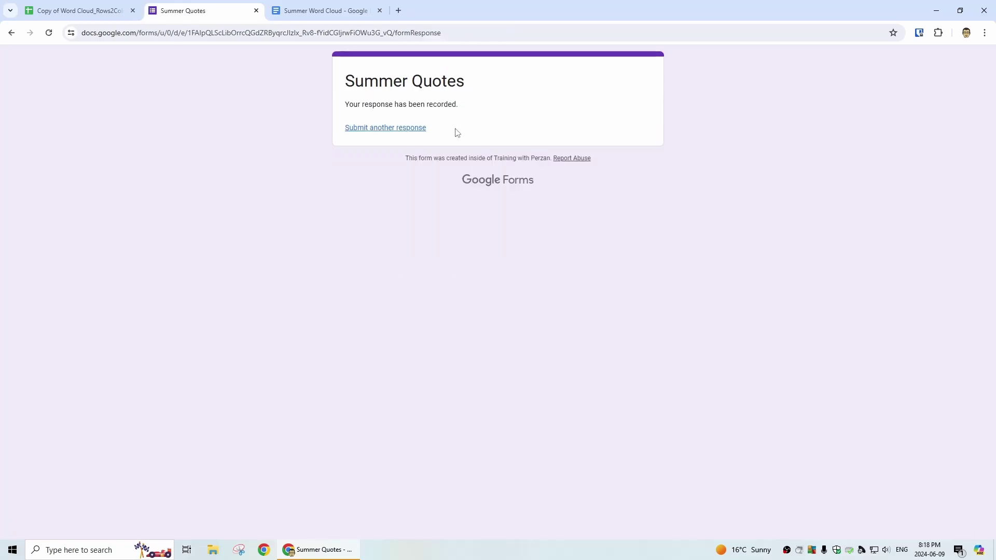
On the WordList sheet, mark the awaiting word "bad" as Denied and "the" as Approved
click(90, 8)
click(92, 531)
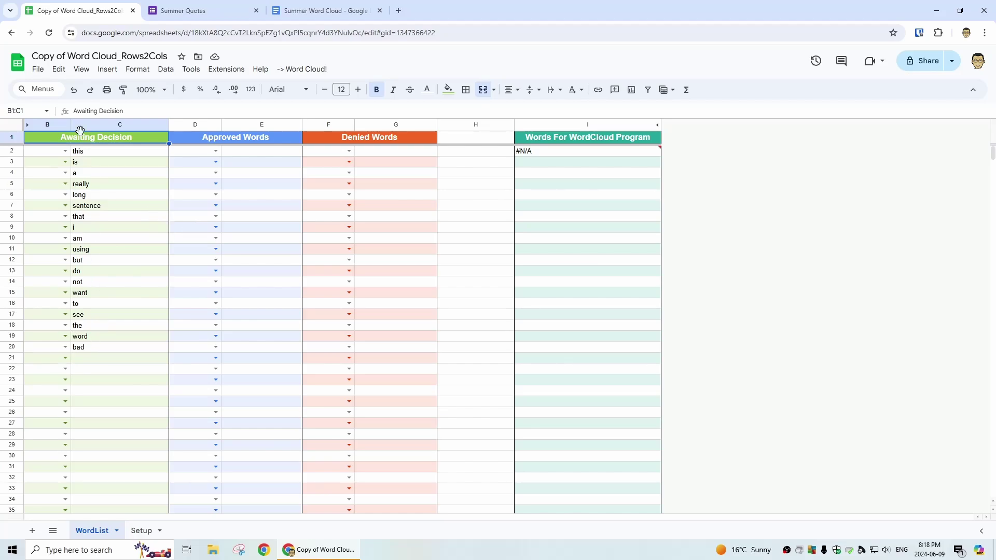
click(66, 351)
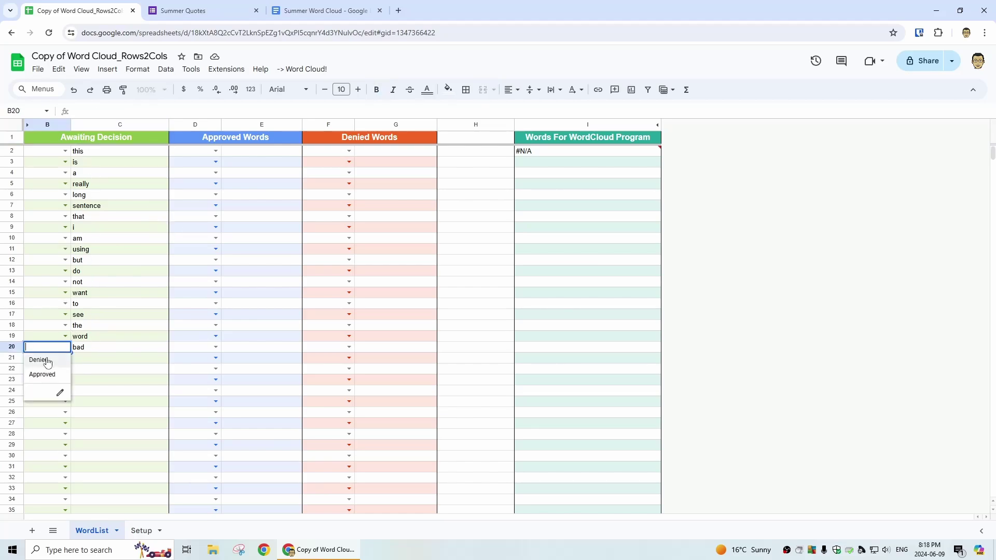
click(37, 358)
click(65, 326)
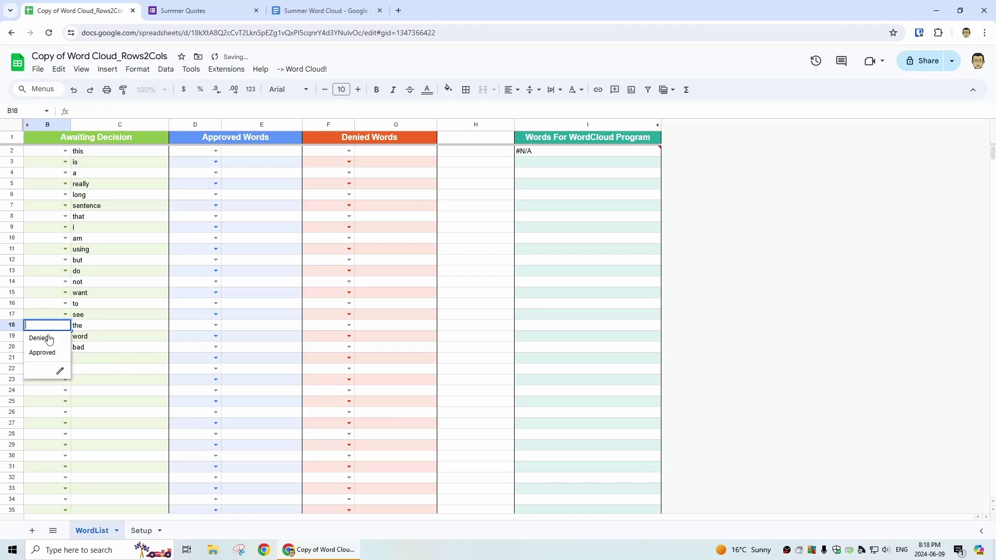
click(40, 347)
Mark the awaiting words "this", "is" and "a" as Approved
click(45, 153)
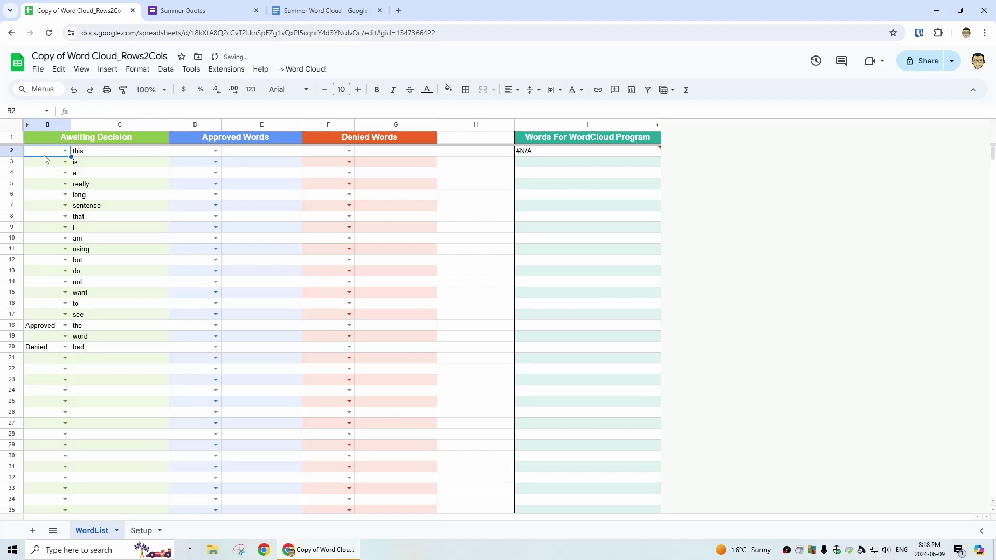
click(42, 163)
click(47, 177)
click(46, 177)
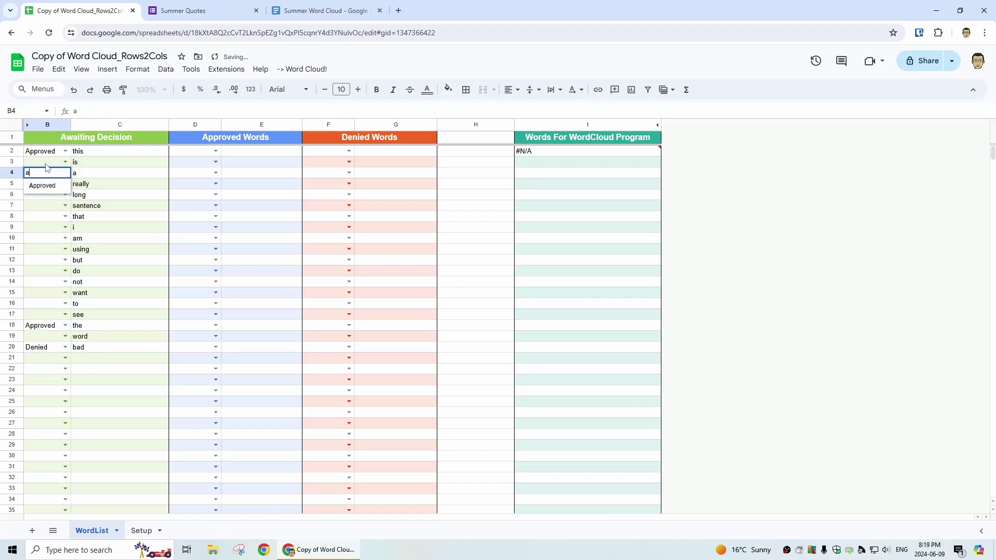
click(43, 185)
text(a)
click(52, 165)
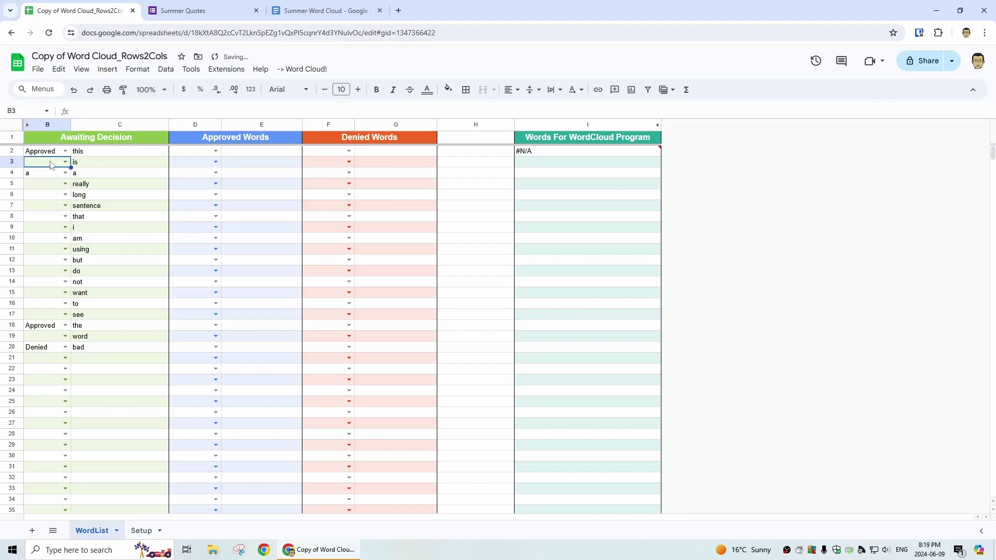
click(52, 173)
click(50, 177)
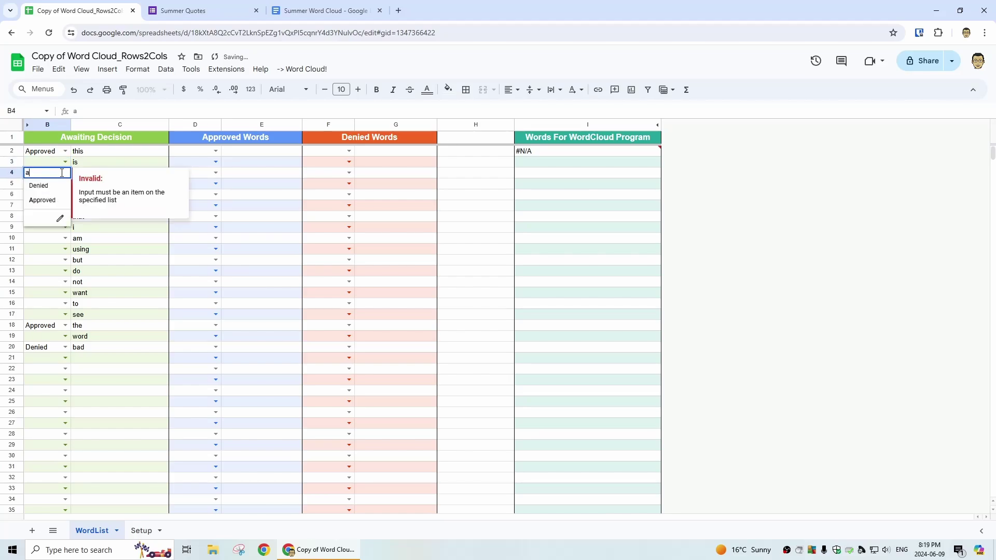
click(54, 205)
click(49, 162)
click(49, 162)
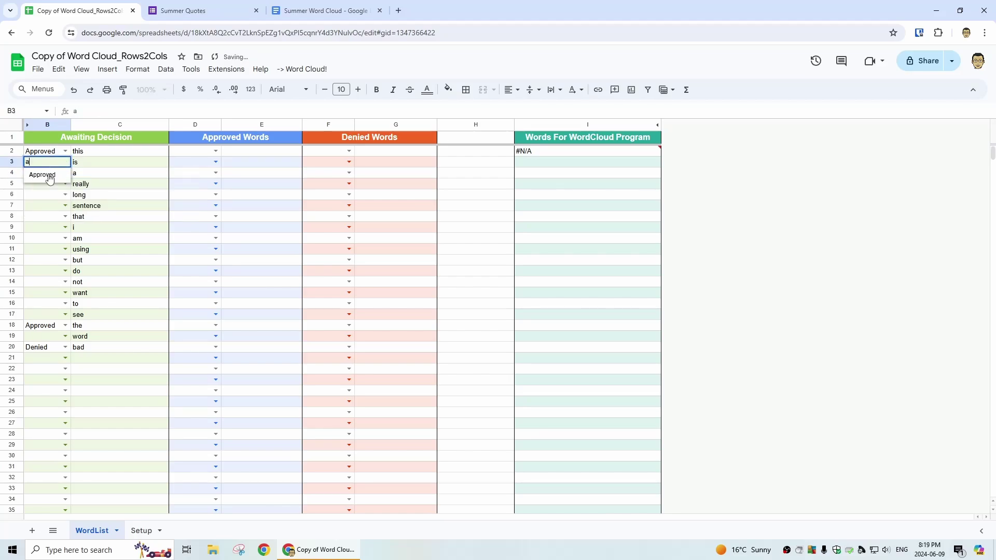
click(44, 190)
Mark the awaiting words "really", "long" and "sentence" as Approved
click(46, 184)
click(46, 184)
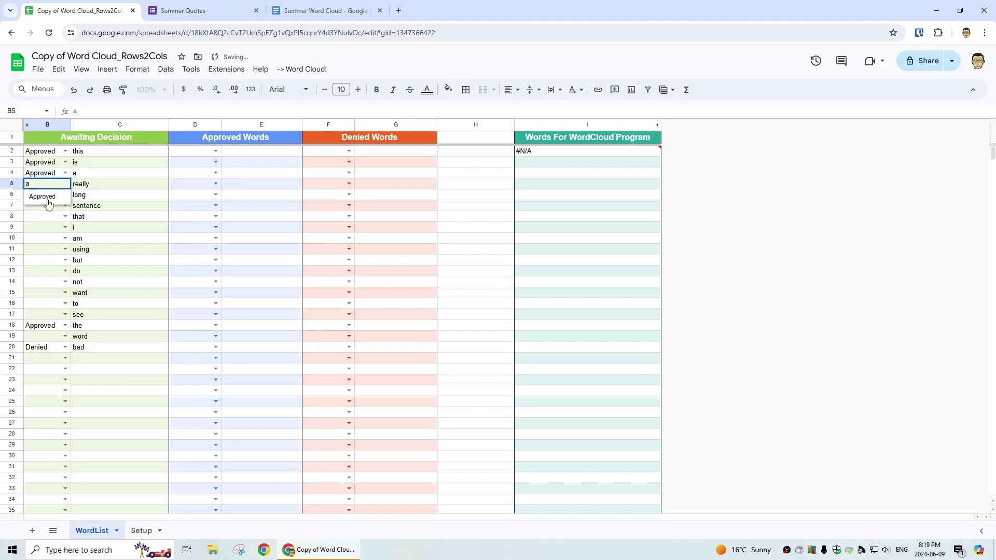
click(44, 210)
click(46, 195)
click(46, 195)
click(46, 224)
click(46, 206)
click(46, 205)
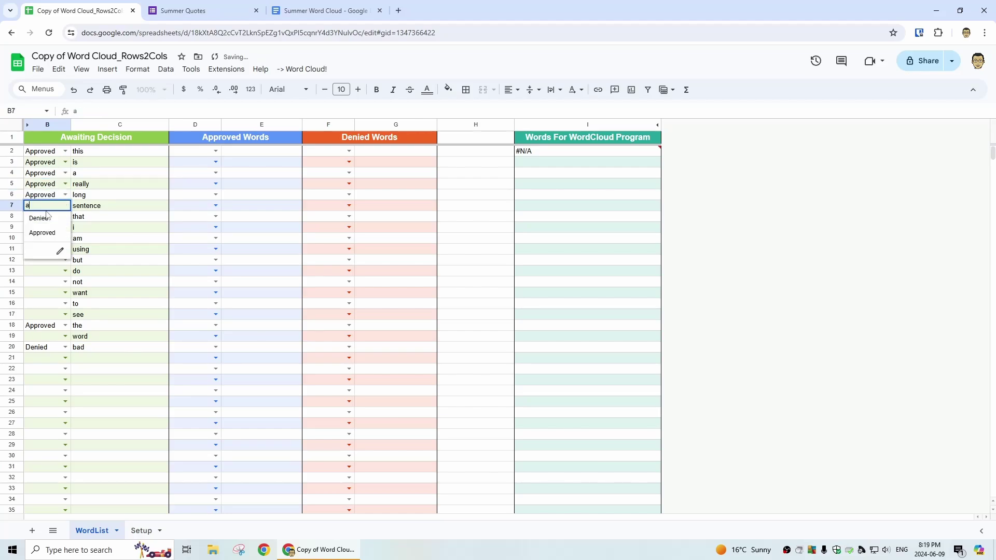
click(46, 228)
Mark the awaiting words "that", "i", "am" and "using" as Approved
click(45, 216)
click(45, 217)
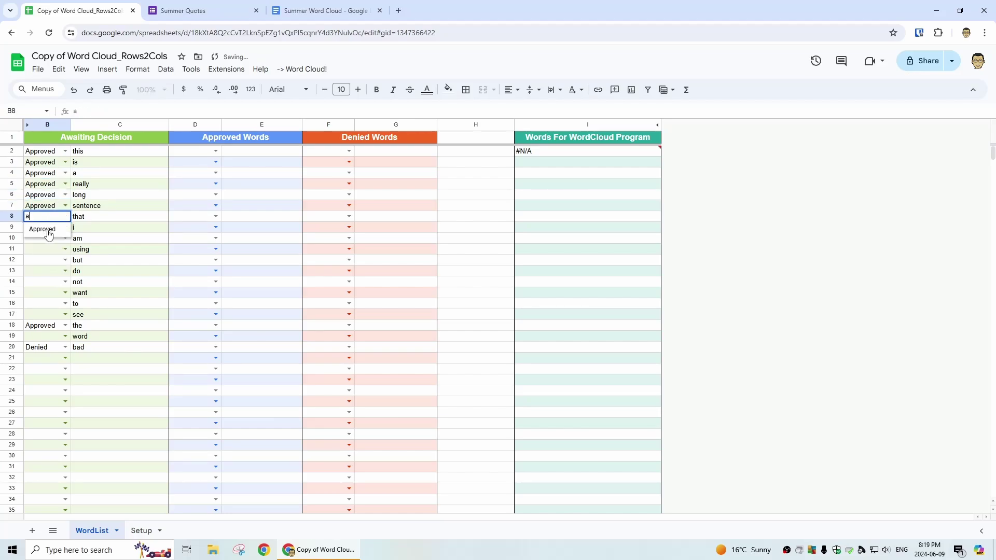
click(45, 230)
click(44, 231)
click(46, 232)
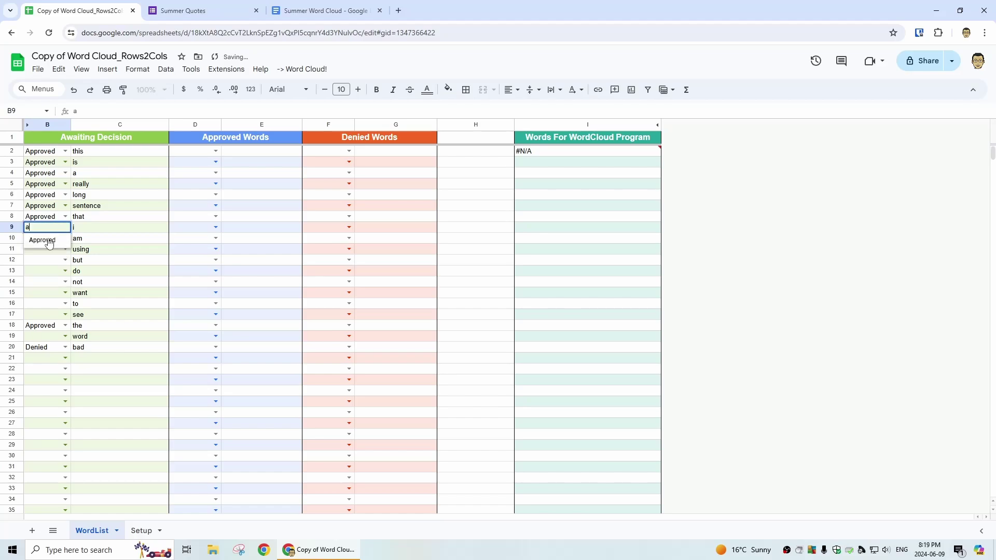
click(44, 237)
click(45, 240)
text(a)
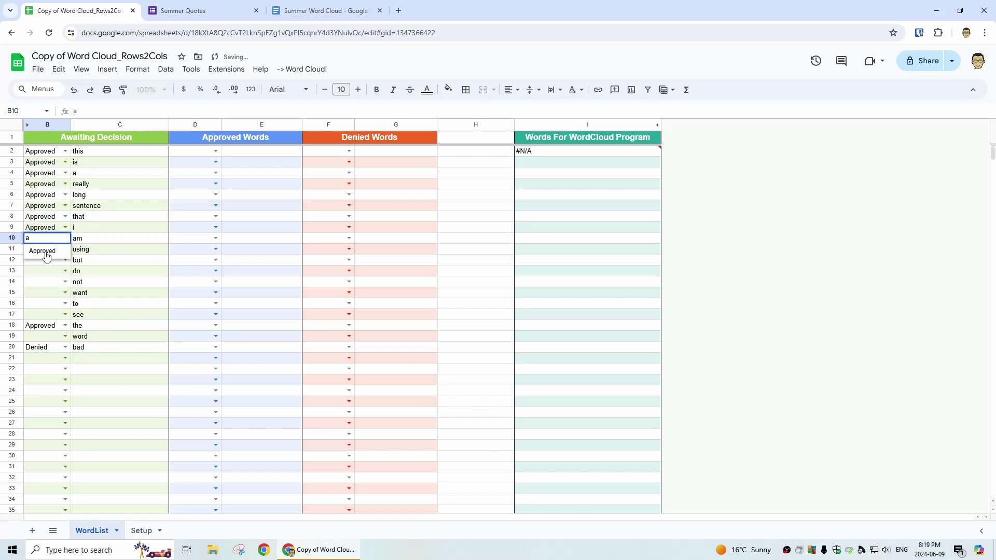
click(45, 251)
Mark the awaiting words "do" and "want" as Denied
click(65, 271)
click(39, 283)
click(65, 292)
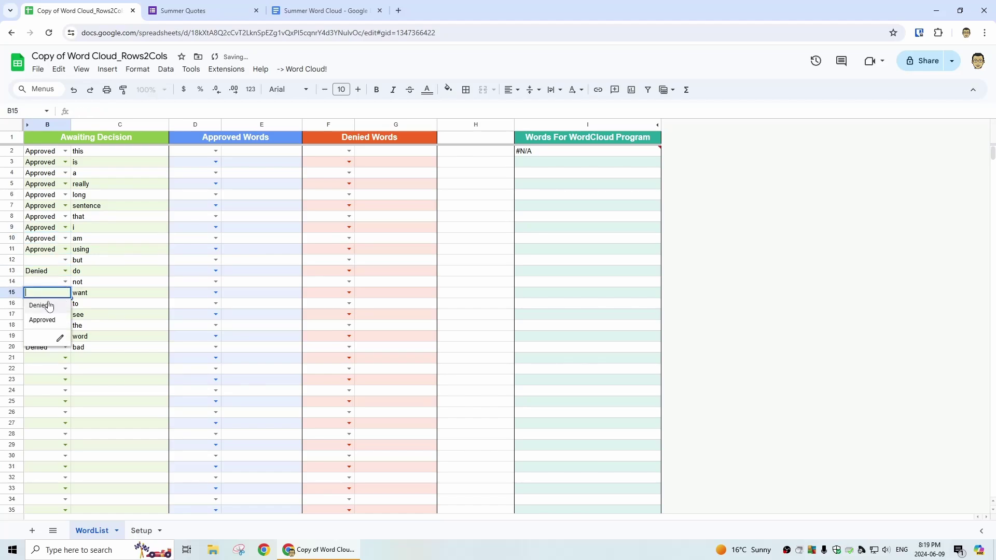
click(49, 306)
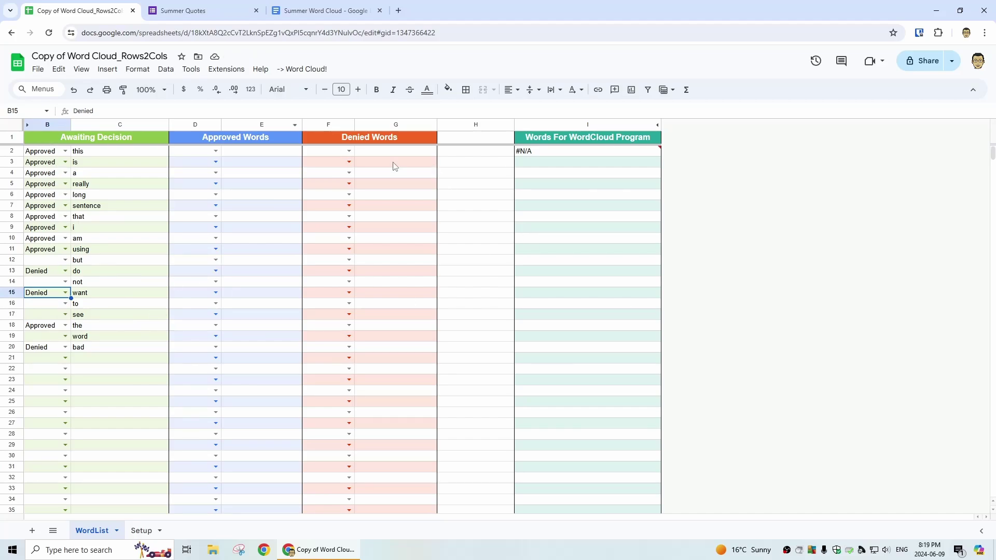
Run the Update Word Cloud script and check the generated cloud in the Summer Word Cloud document
click(302, 69)
click(312, 89)
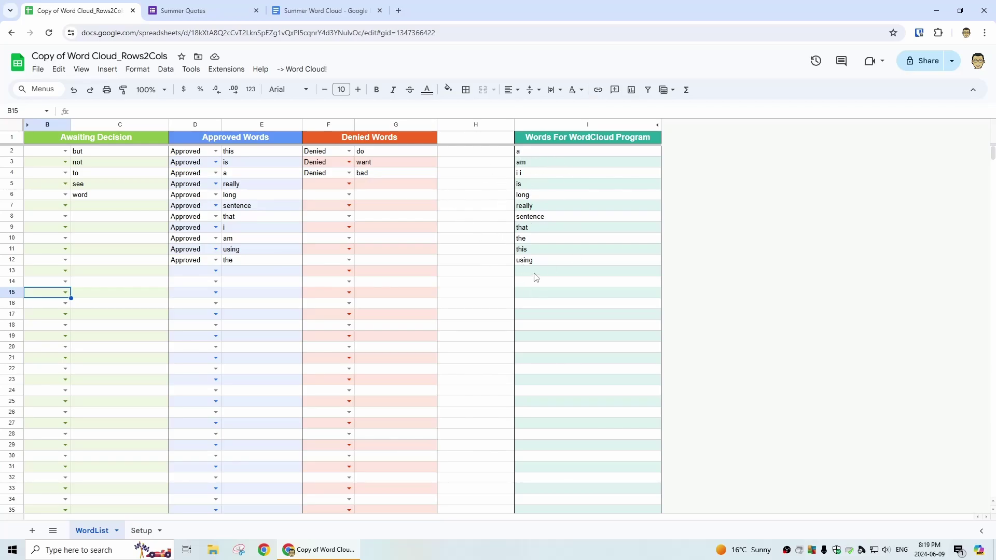
click(318, 14)
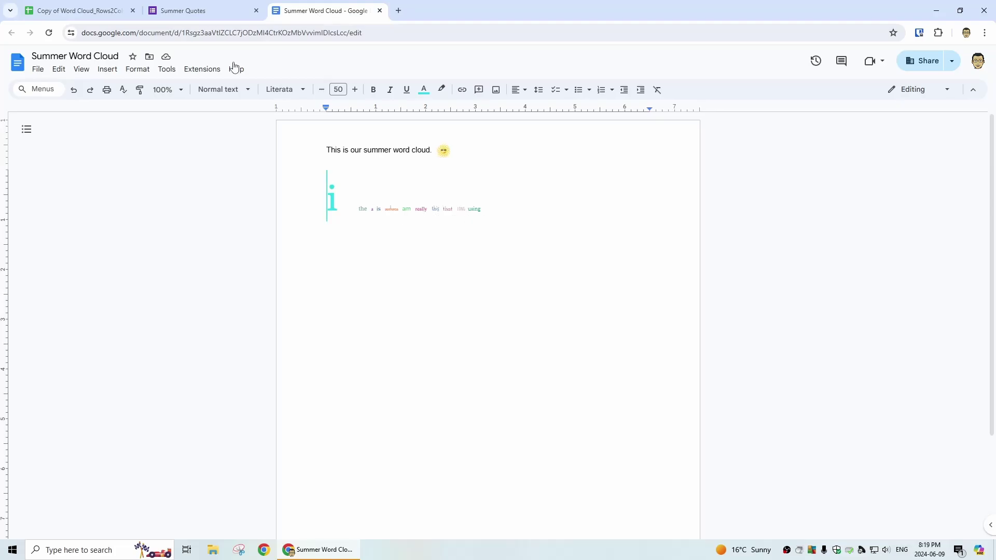
click(202, 14)
click(327, 11)
click(181, 11)
click(99, 11)
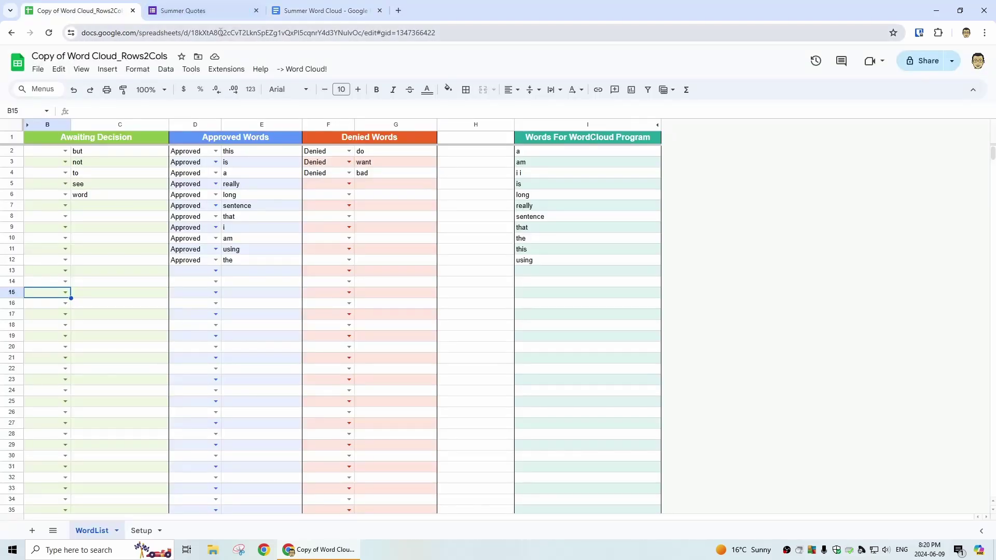
Submit the same long sentence, beginning "This is a really long sentence that I am using...", as another Summer Quotes response
click(210, 13)
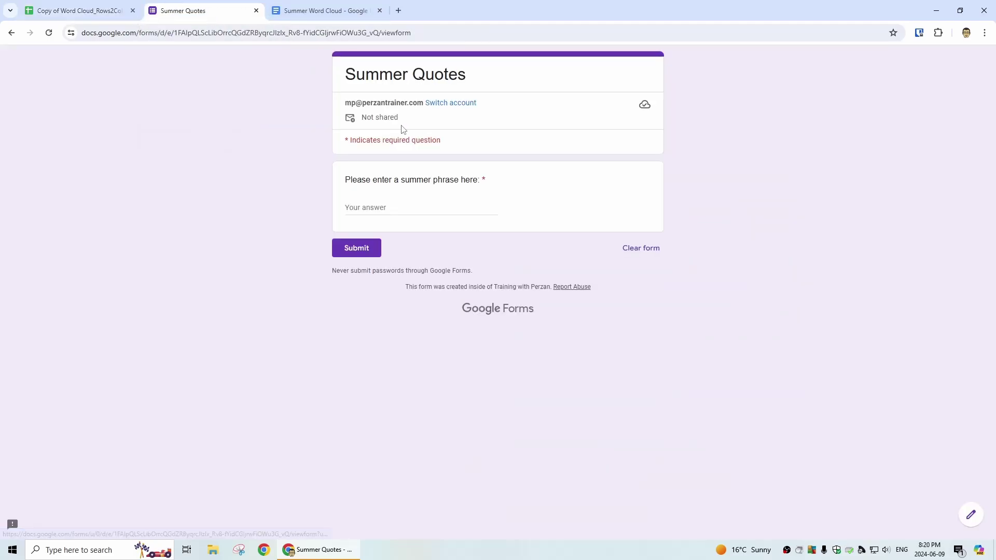
click(400, 208)
text(This is a really long sentence that I am using, but I do not want to see the word bad)
click(353, 247)
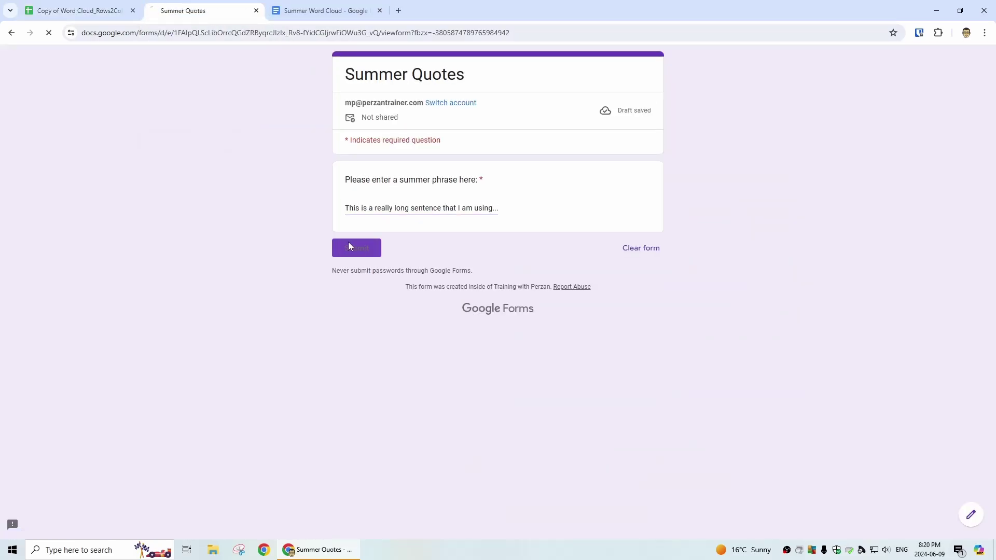
Examine the words for the cloud on the WordList sheet and their sizes in the Summer Word Cloud document
click(94, 11)
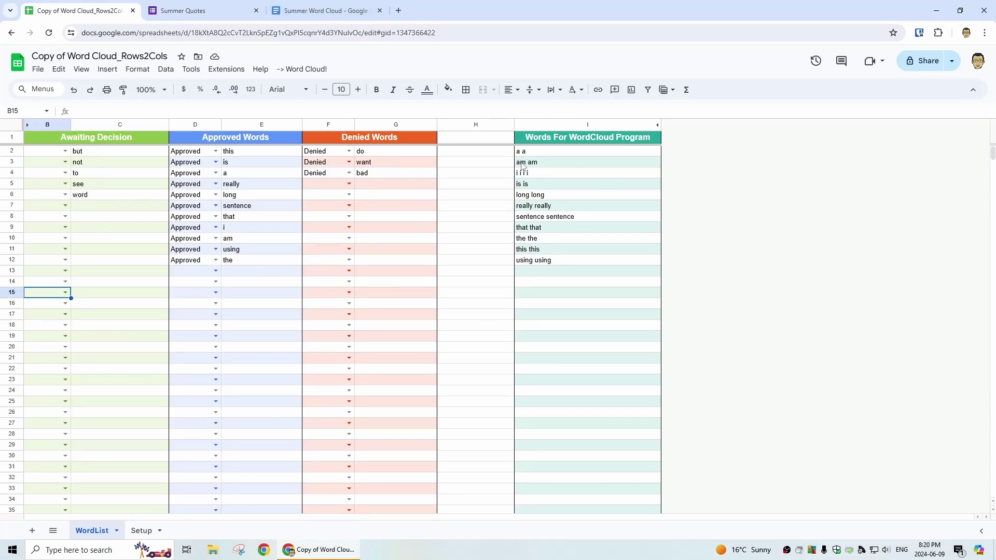
click(323, 11)
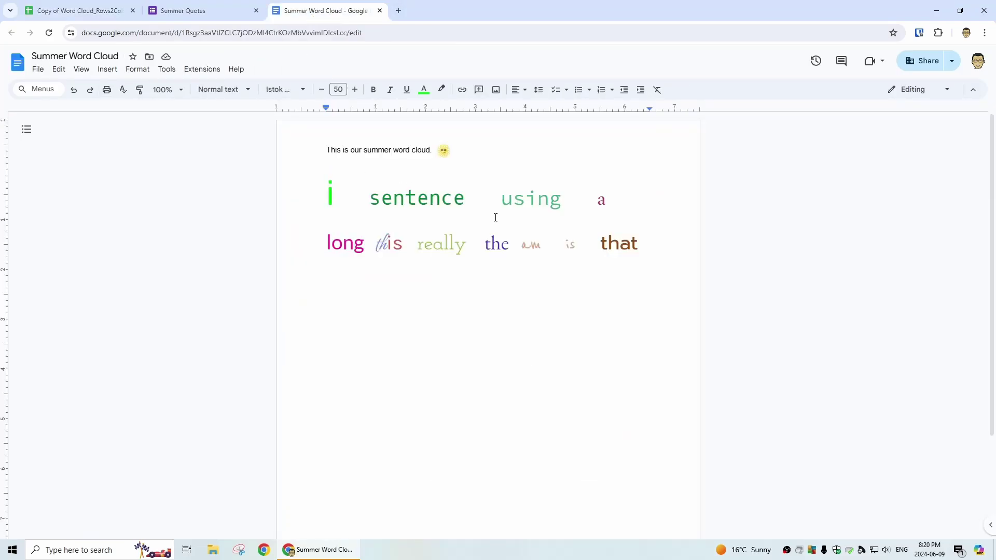
key(ctrl+1)
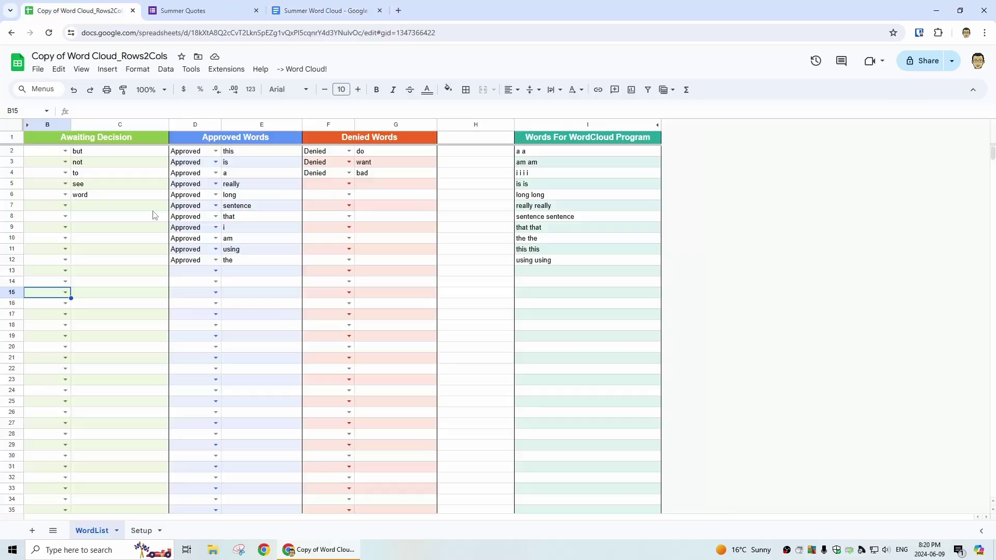
Submit another Summer Quotes response with the phrase "This is a really bad phrase."
click(223, 12)
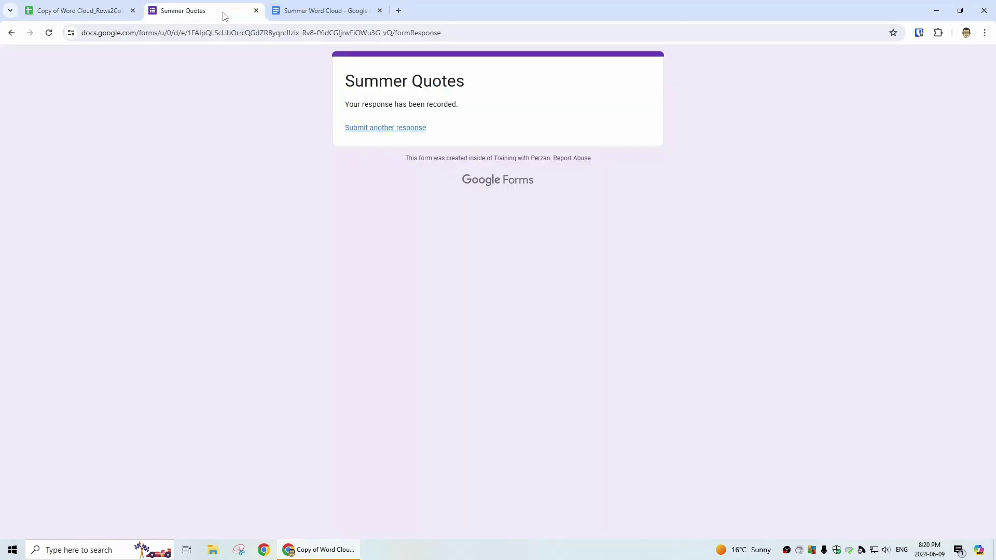
click(407, 127)
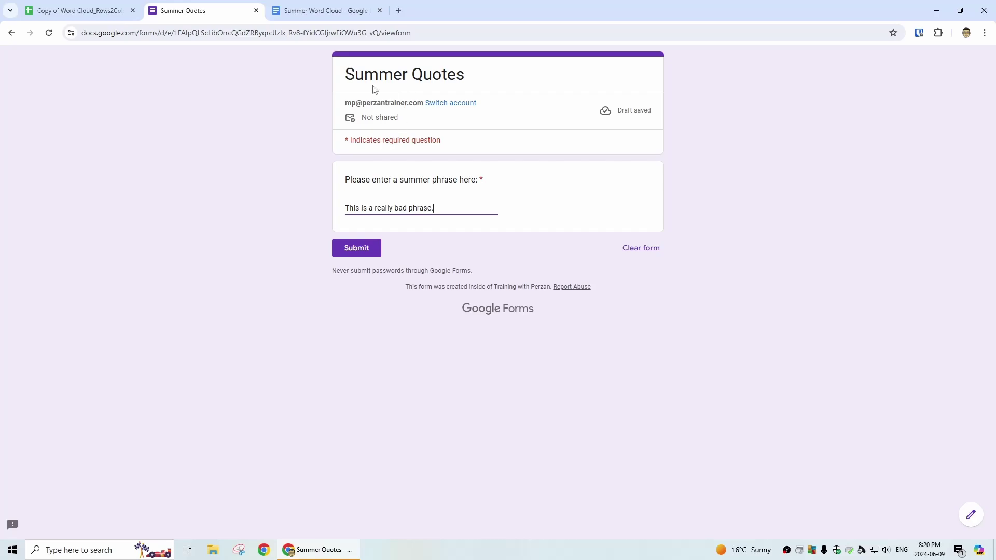
click(358, 244)
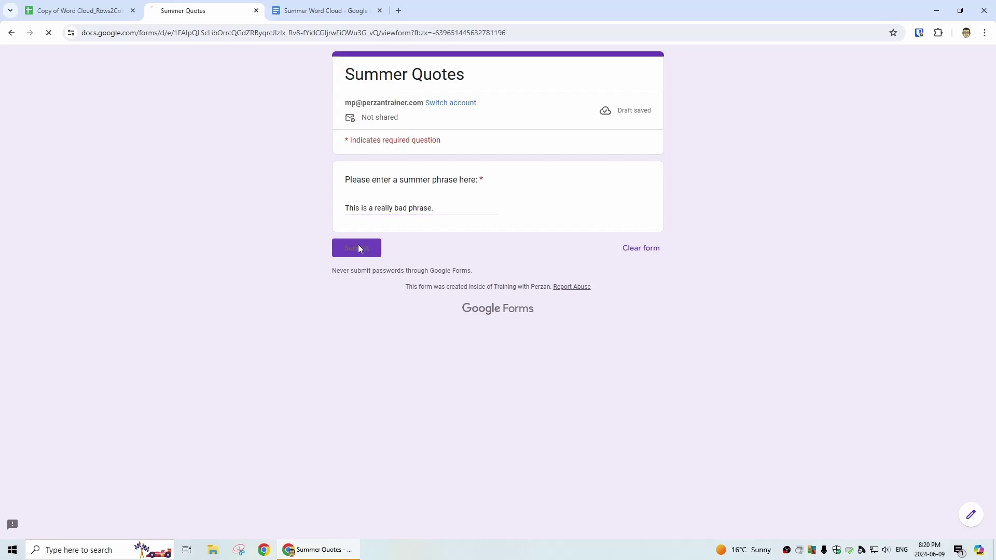
On the WordList sheet, mark the awaiting words "but" and "see" as Approved and "not" and "to" as Denied
click(87, 14)
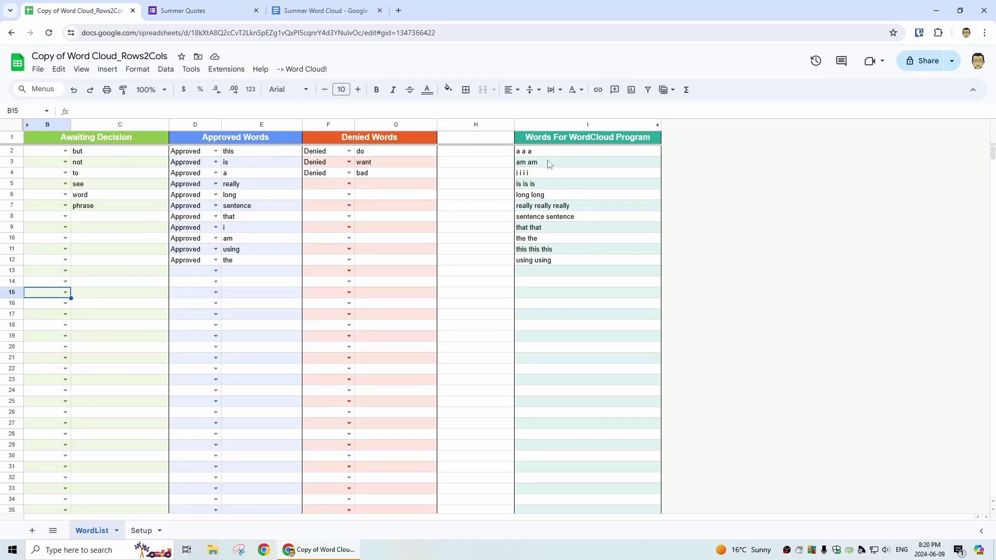
click(65, 150)
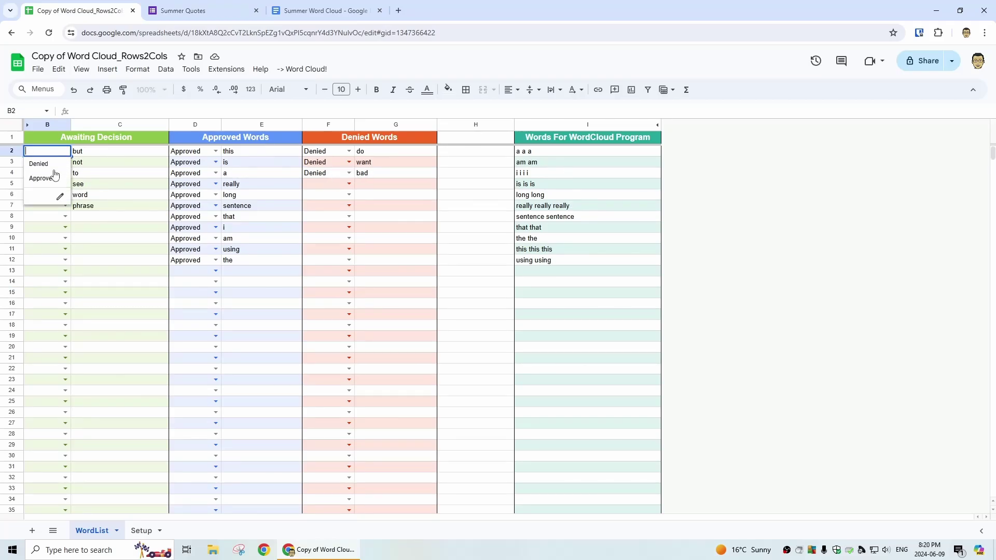
click(47, 182)
click(65, 162)
click(47, 175)
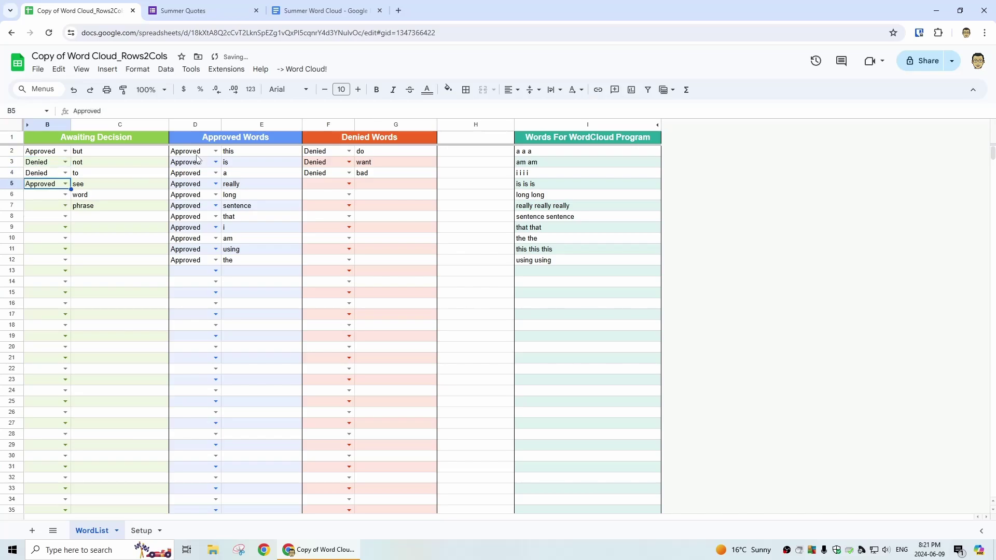
Change the approved word "sentence" to Denied and run the Update Word Cloud script
click(215, 206)
click(198, 232)
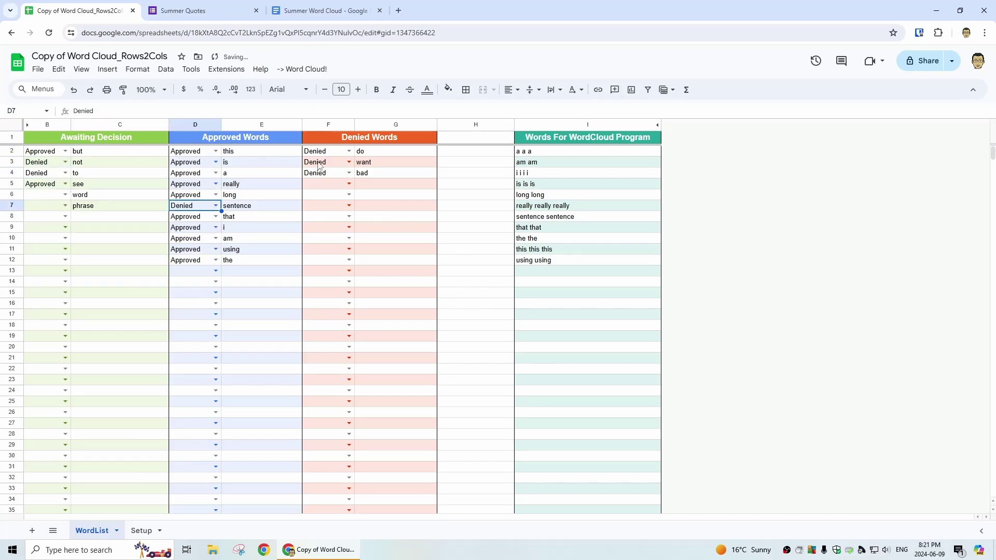
click(311, 68)
click(322, 86)
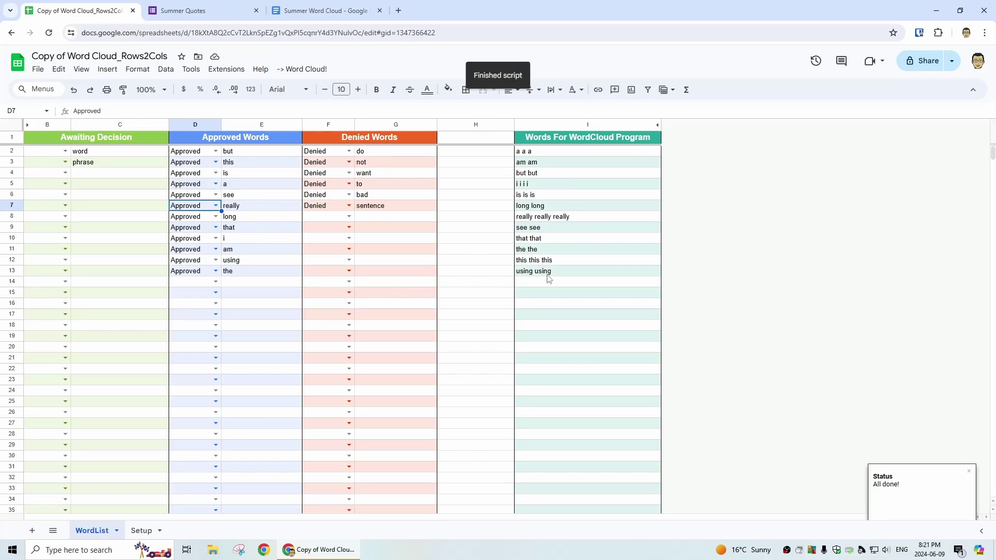
Review the updated word cloud in the Summer Word Cloud document
click(326, 10)
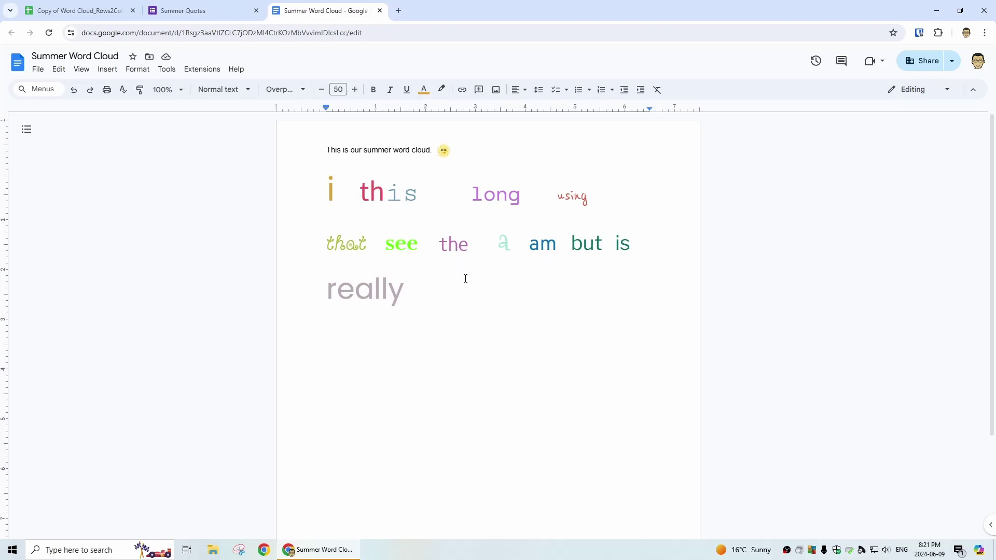
click(196, 11)
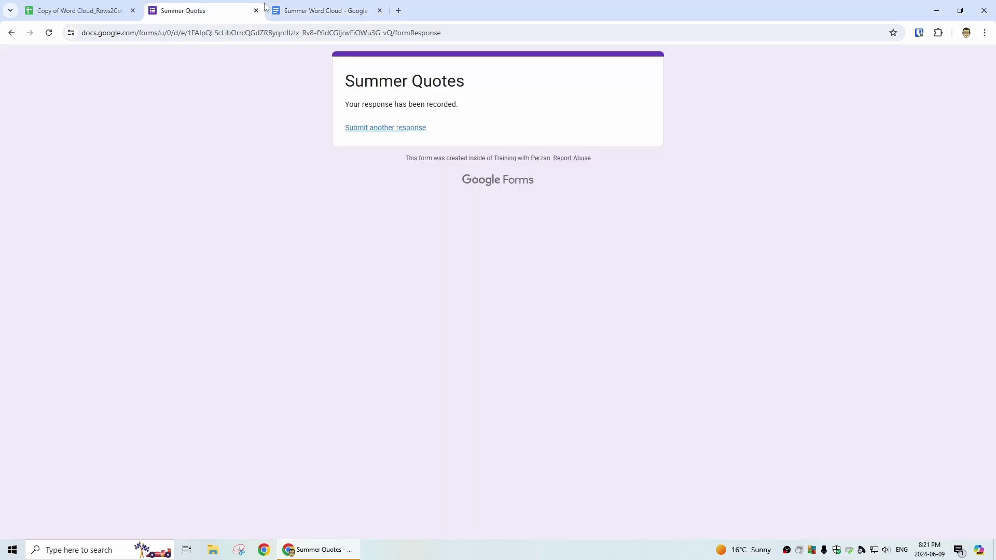
click(297, 10)
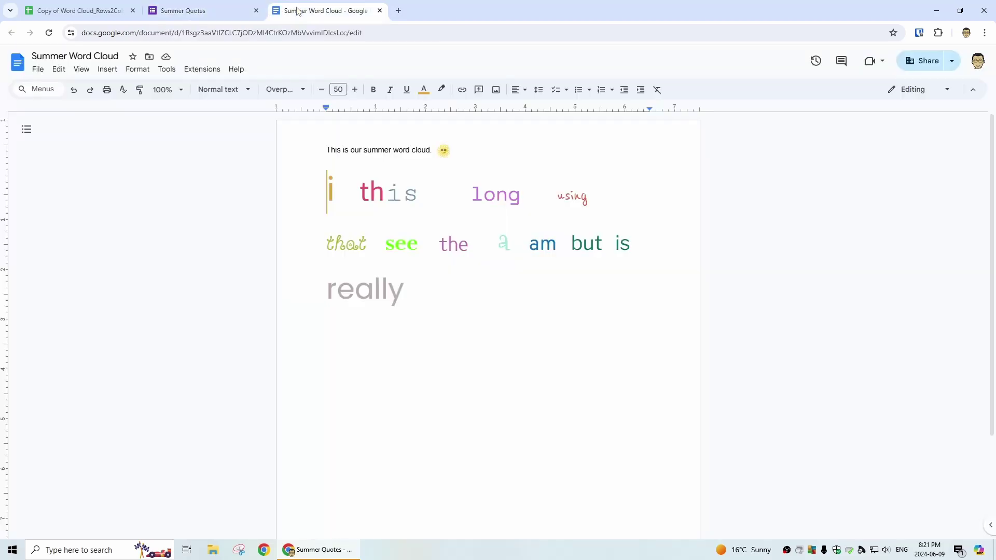
Copy the Words For WordCloud Program entries in I2:I13 on the WordList sheet
click(64, 6)
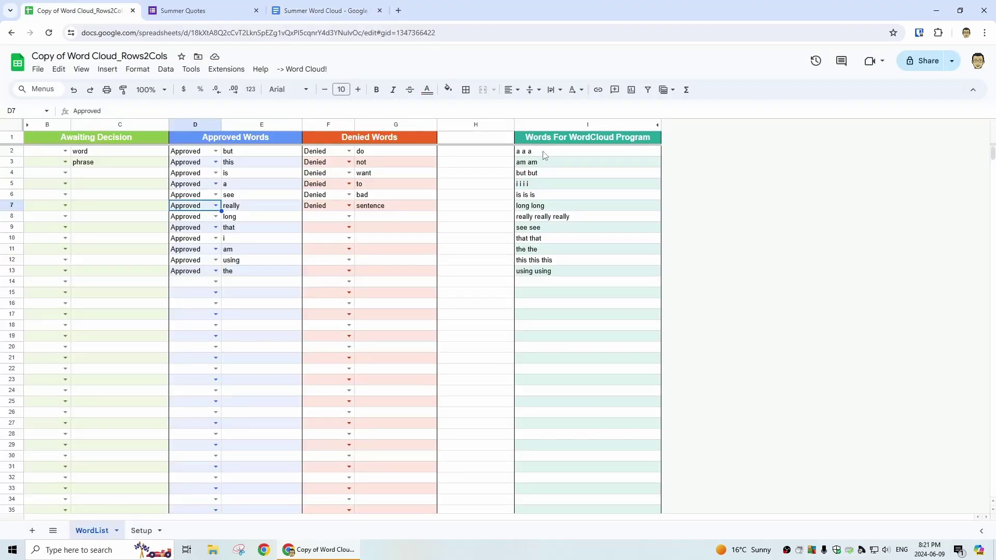
drag(545, 156, 551, 275)
key(ctrl+c)
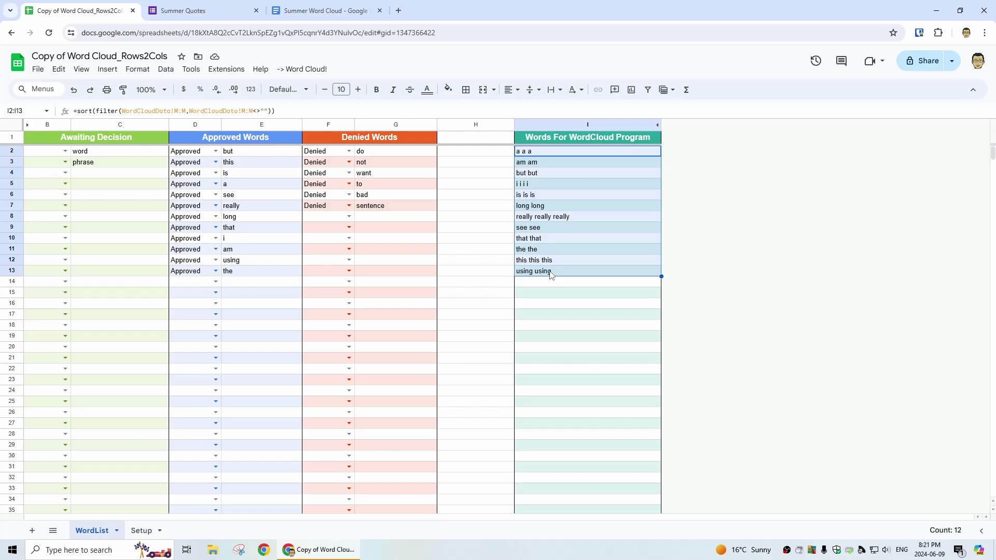
Search the web in a new browser page for "word cloud generator free" and open WordClouds.com
click(399, 10)
click(395, 31)
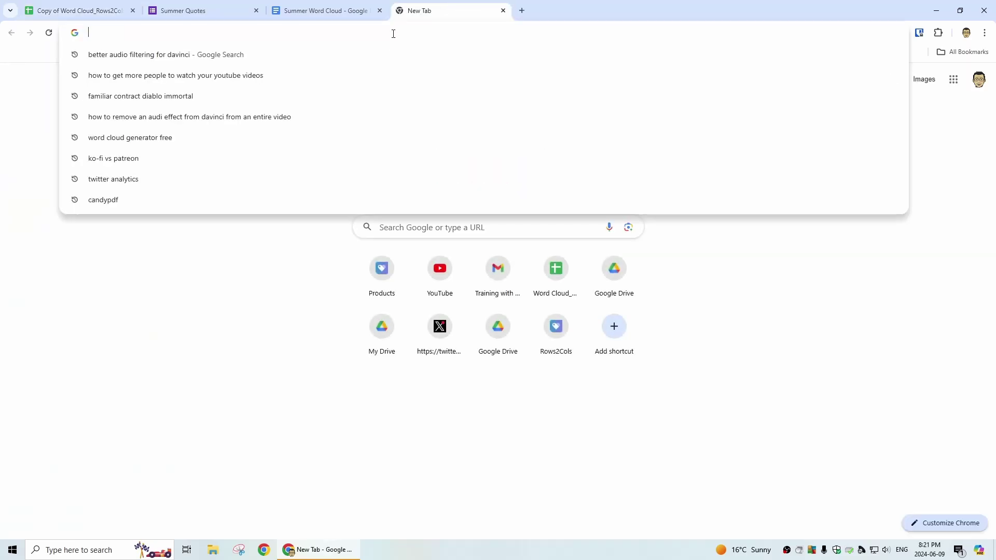
text(word cloud generator free)
key(Return)
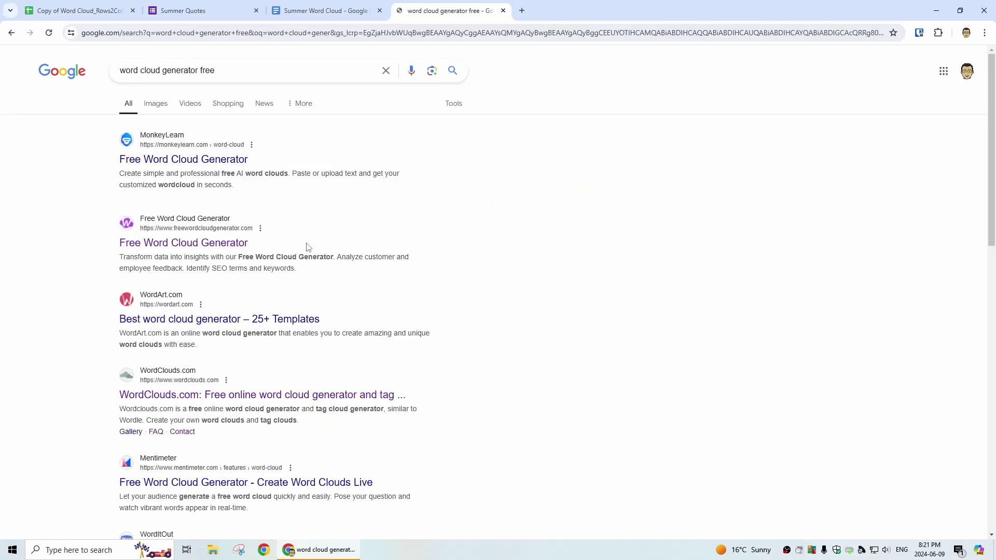
click(189, 394)
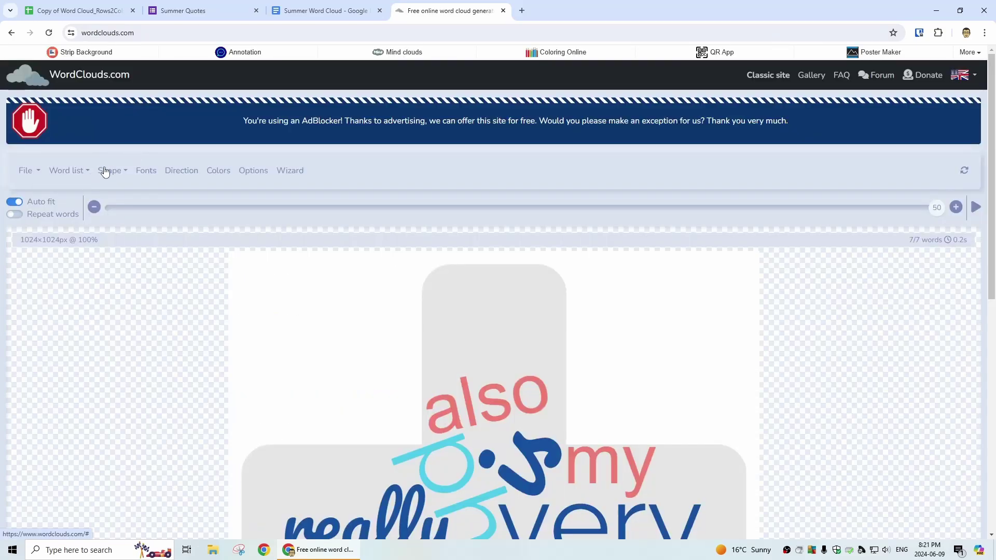
Generate a word cloud by extracting words from the pasted text with stop words ignored, and inspect the rendered cloud
click(72, 177)
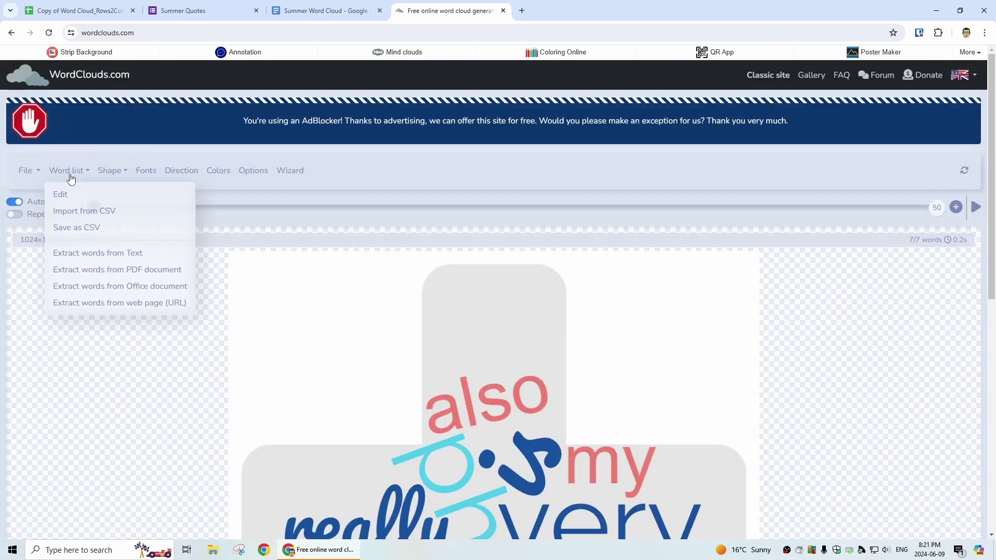
click(119, 257)
key(ctrl+v)
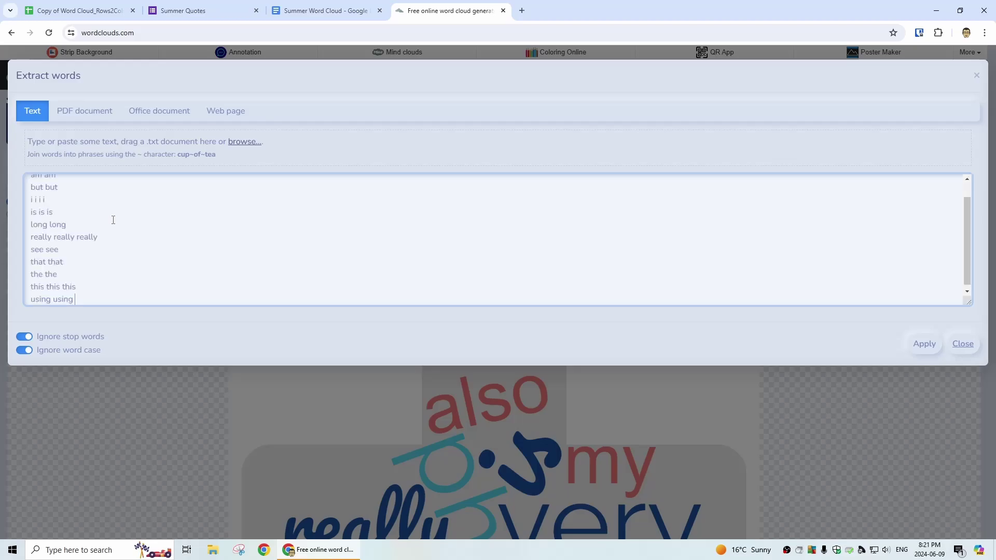
scroll(110, 245, up, 1)
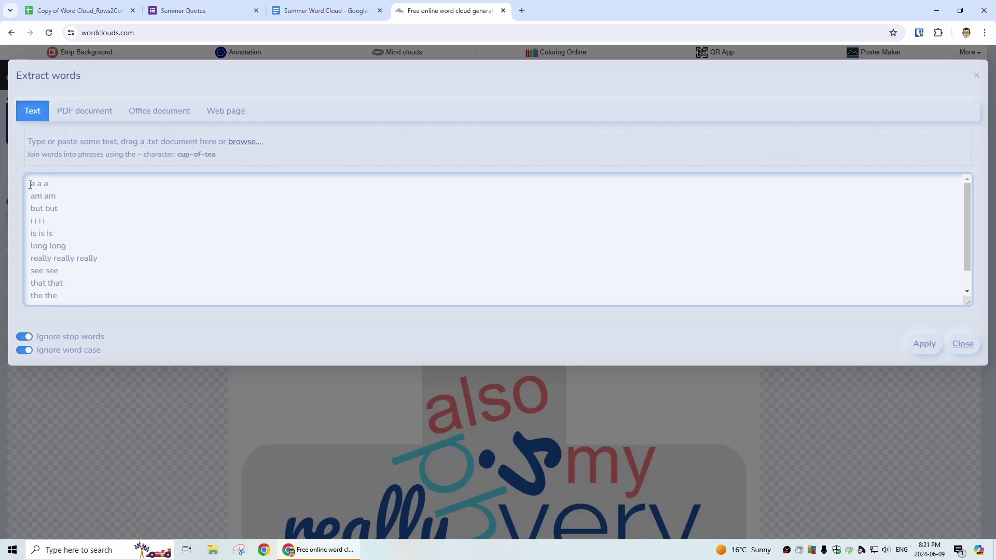
click(926, 344)
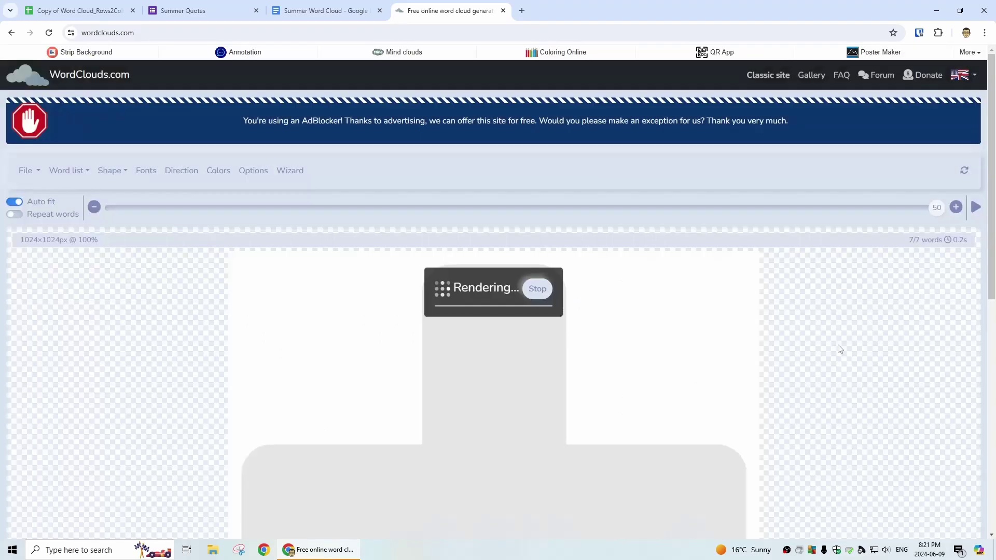
scroll(607, 305, down, 3)
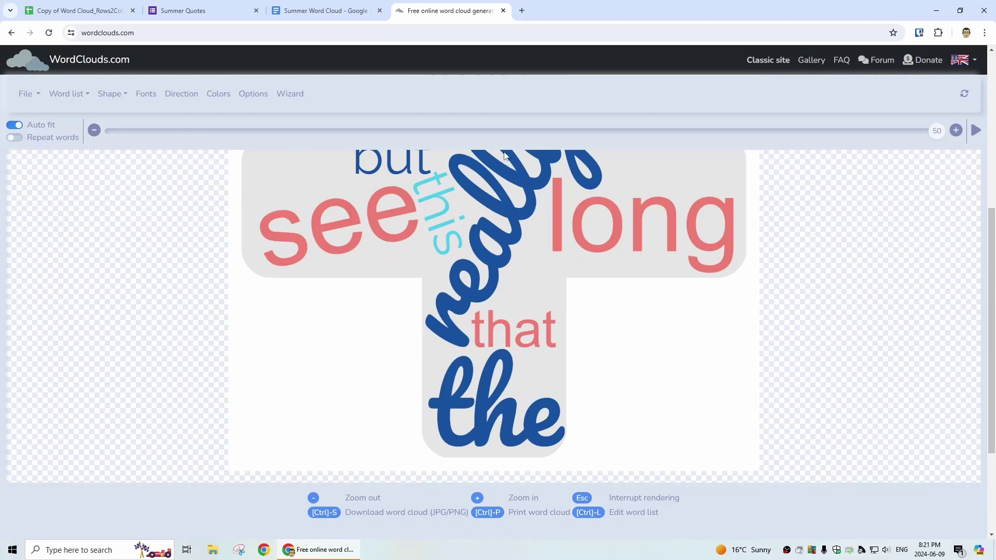
scroll(513, 284, up, 3)
scroll(534, 414, down, 2)
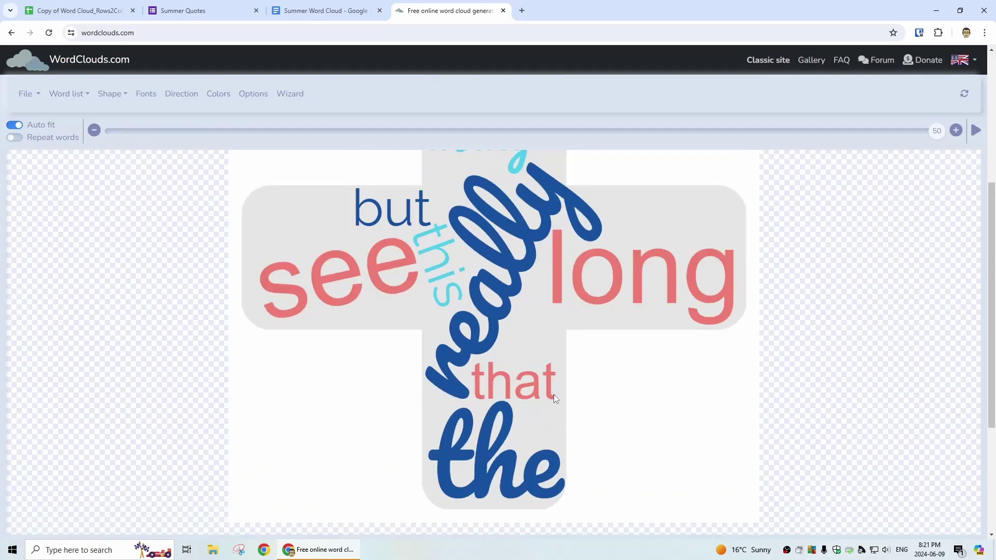
Extract words from the pasted word list again with Ignore stop words turned off, and apply it to the cloud
click(66, 94)
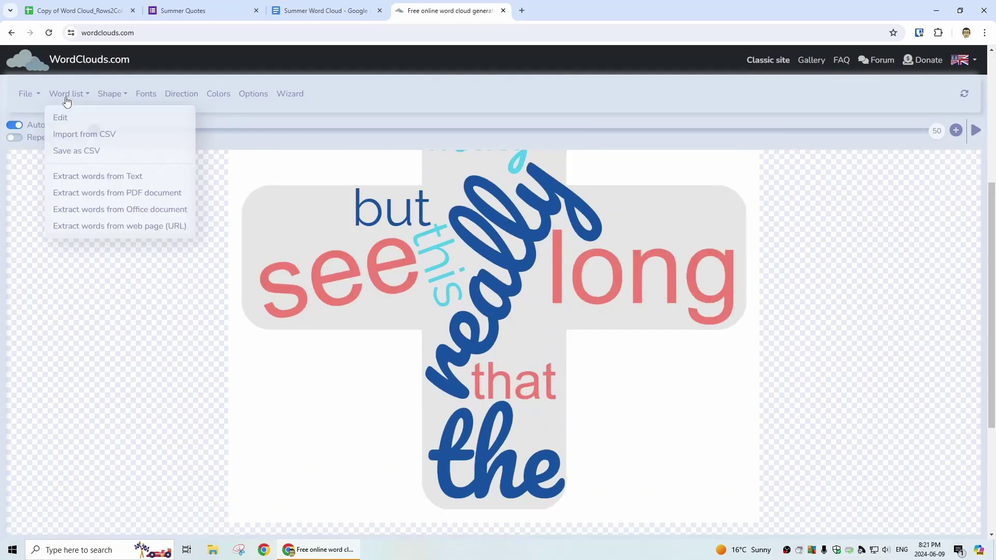
click(101, 175)
click(27, 337)
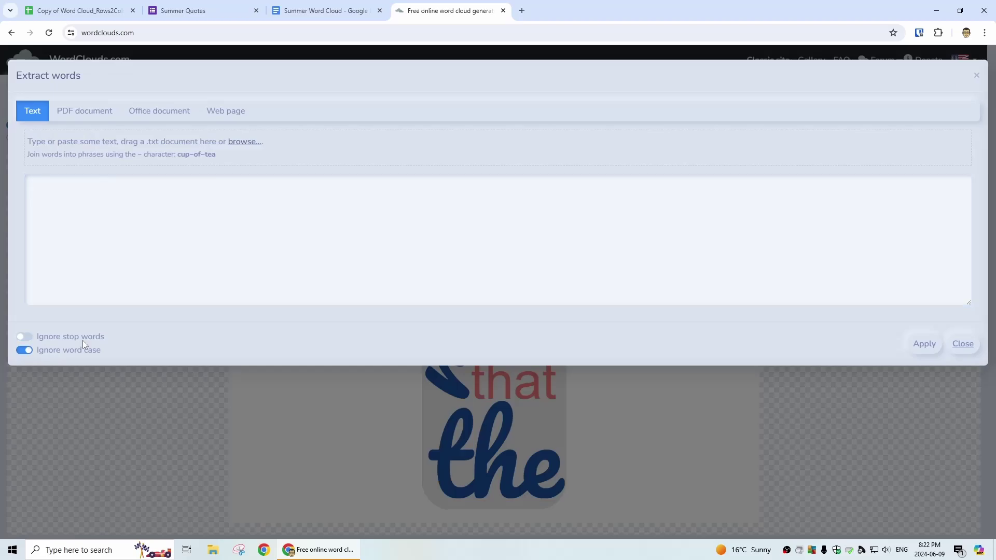
click(86, 182)
key(ctrl+v)
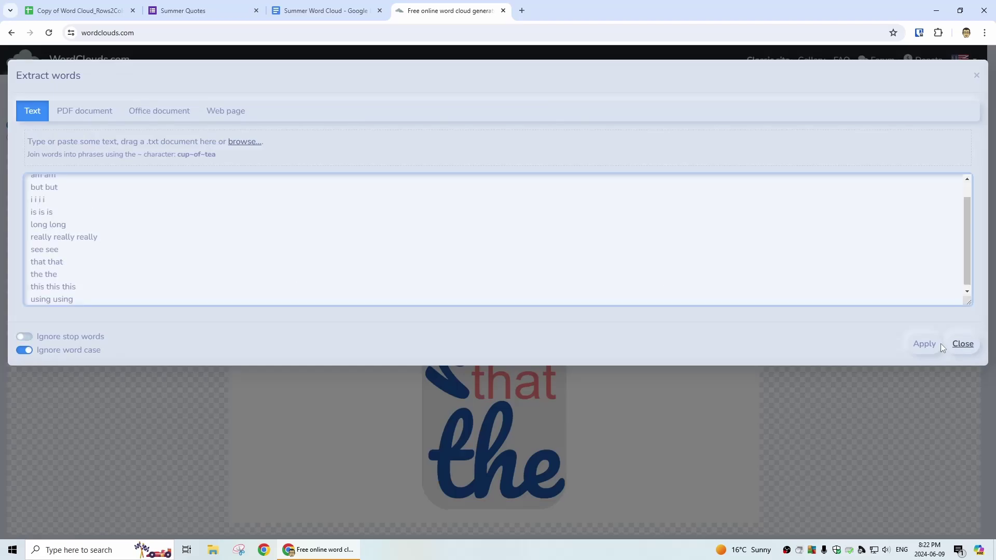
click(926, 344)
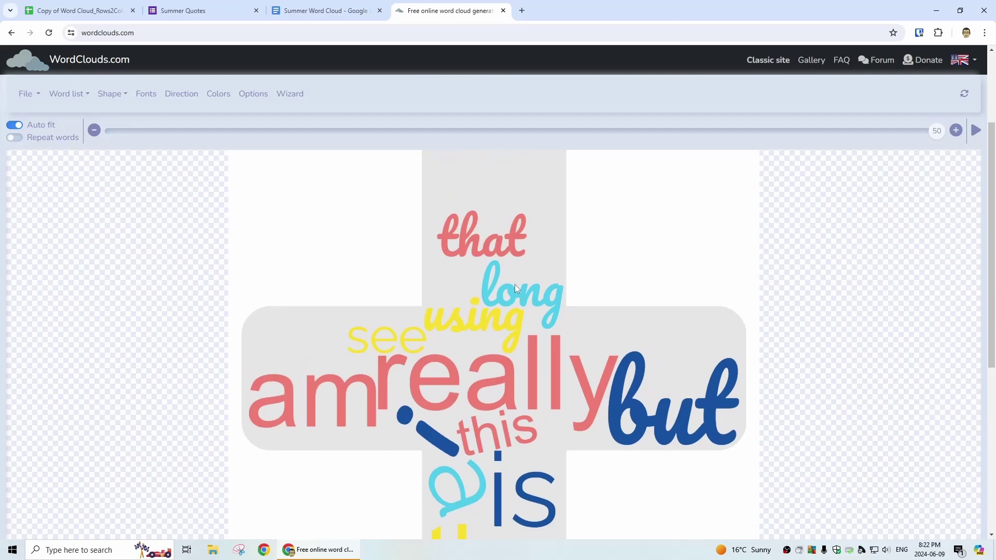
scroll(466, 249, up, 5)
click(115, 120)
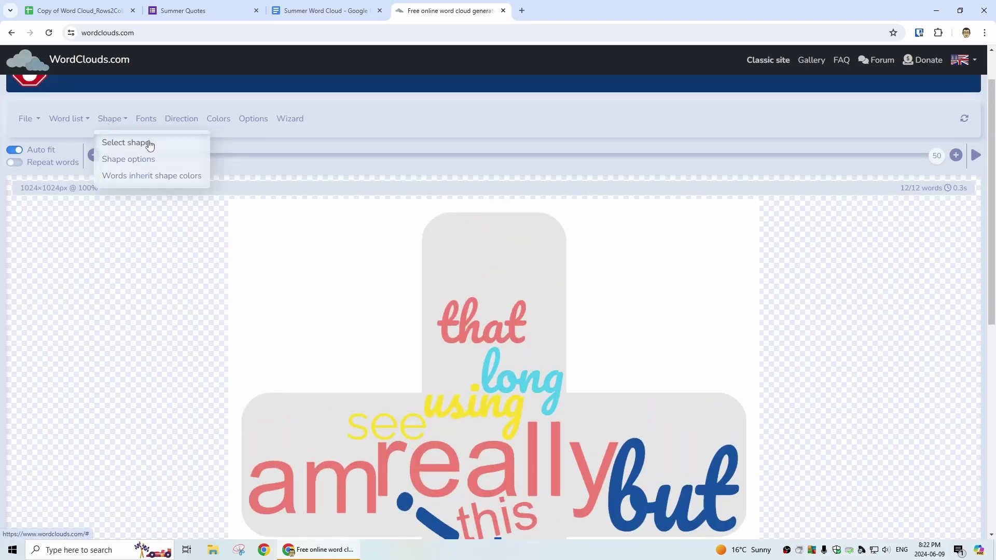
click(397, 111)
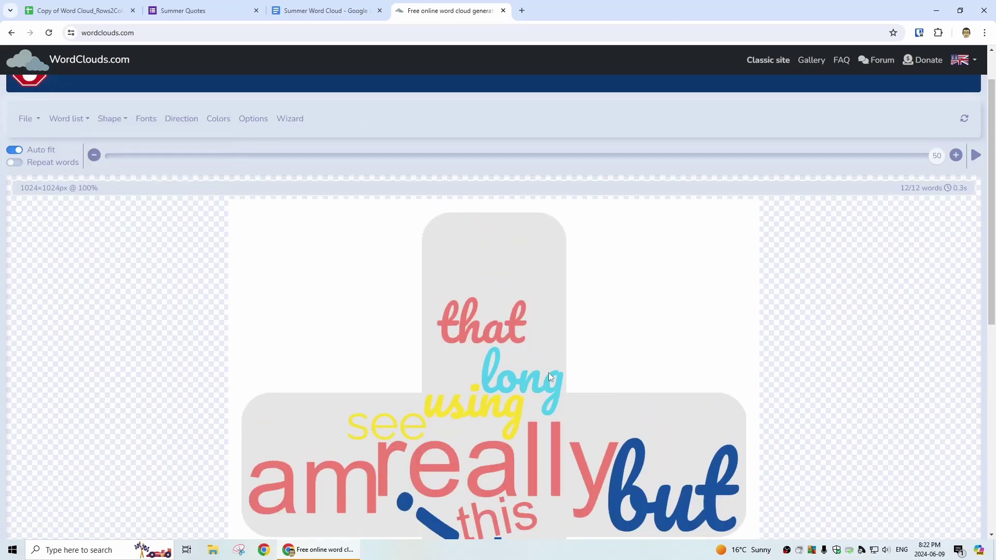
Compare the generated WordClouds.com cloud with the Summer Word Cloud document, and return to the WordList sheet
click(334, 15)
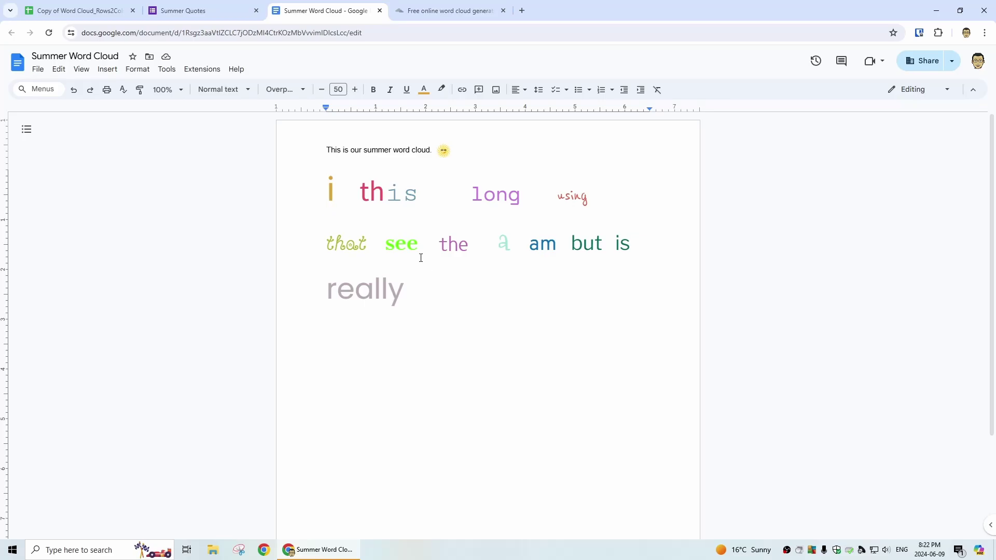
click(450, 12)
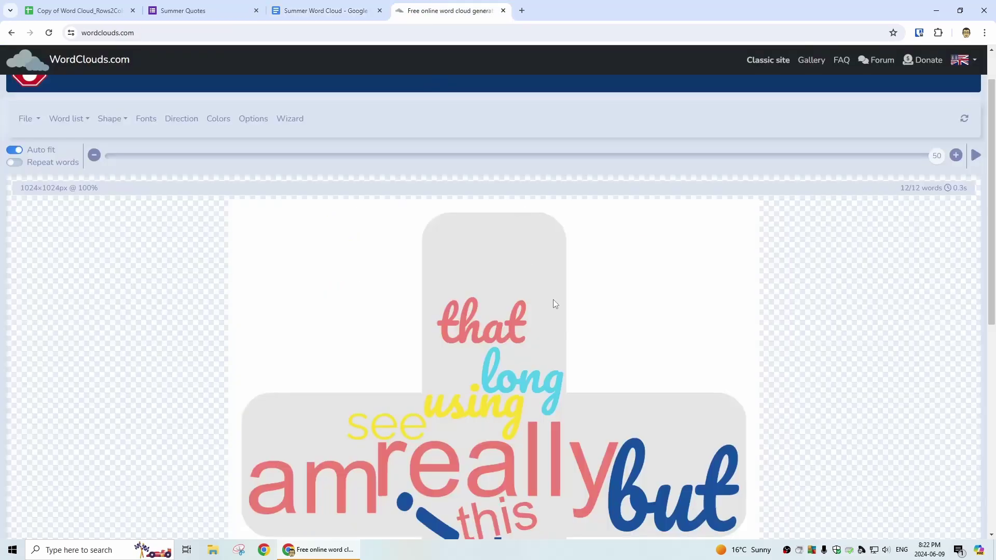
scroll(569, 360, down, 3)
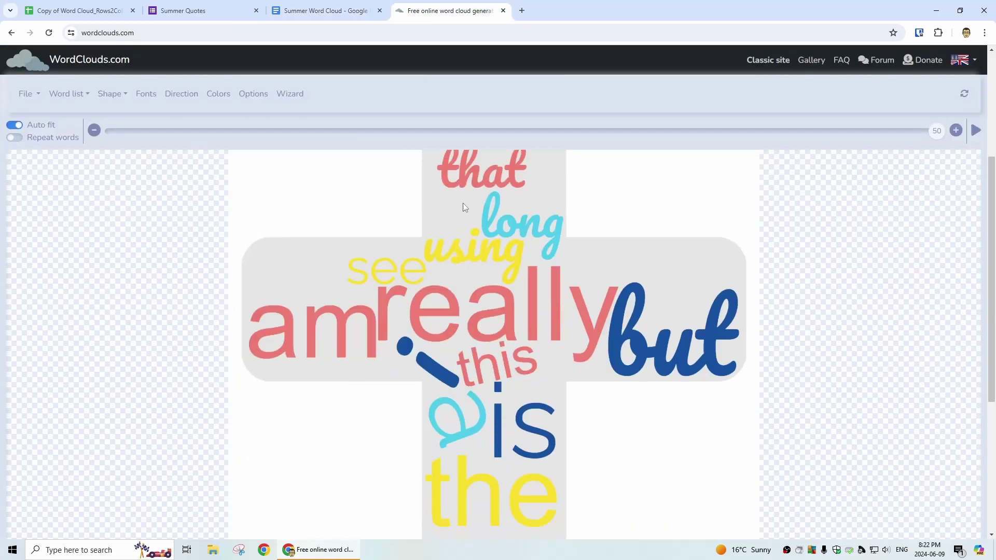
click(340, 8)
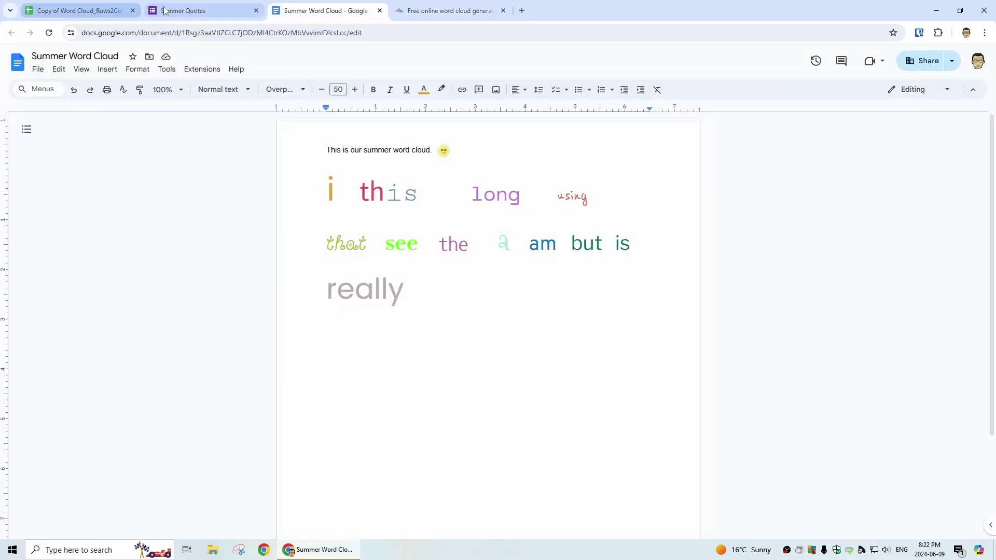
click(182, 10)
click(96, 11)
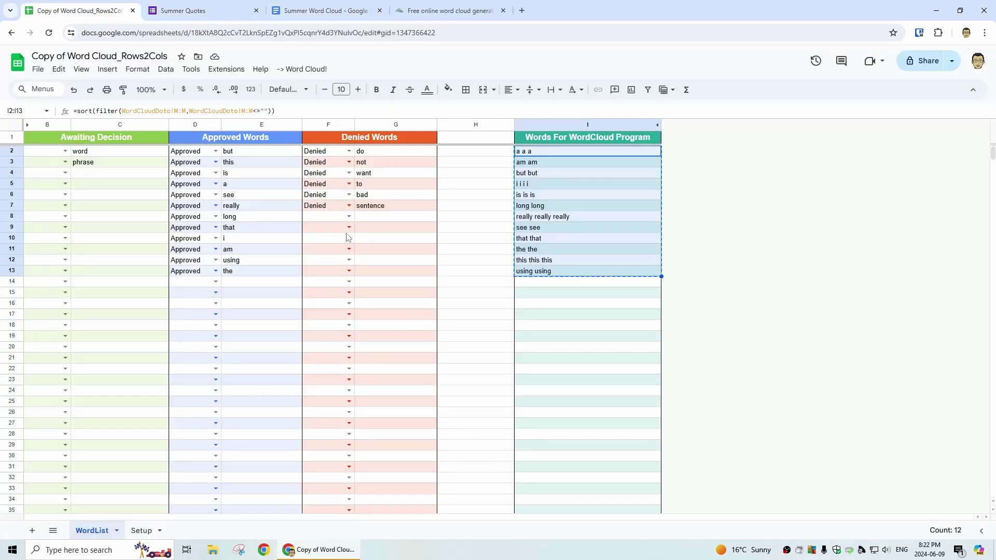
click(474, 156)
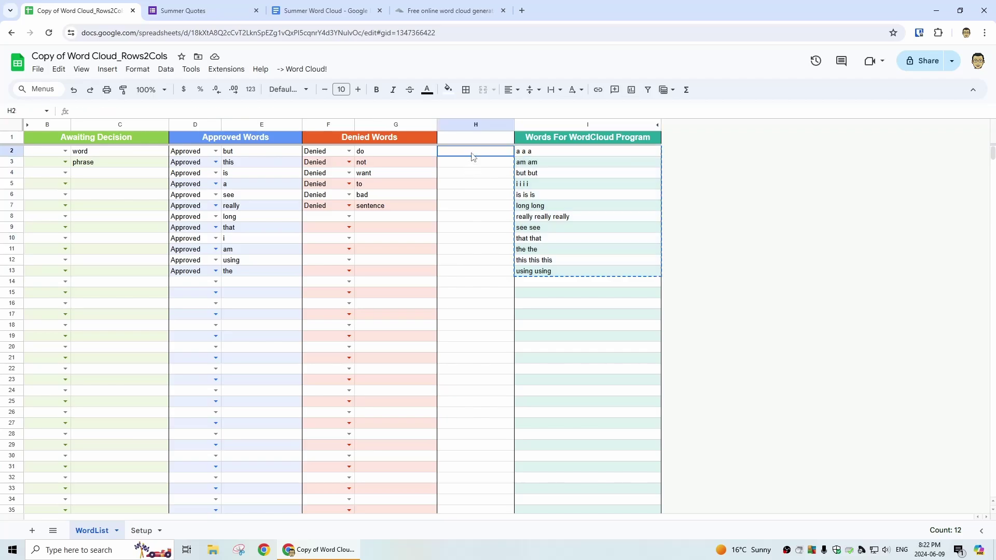